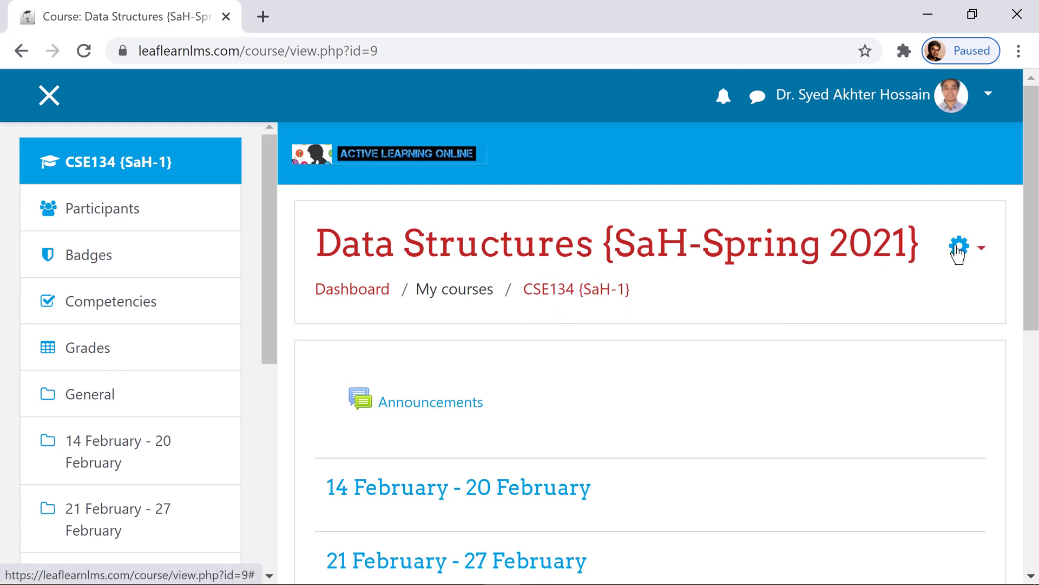
# Turn on editing for the Data Structures course and open the General section for editing
pyautogui.click(979, 252)
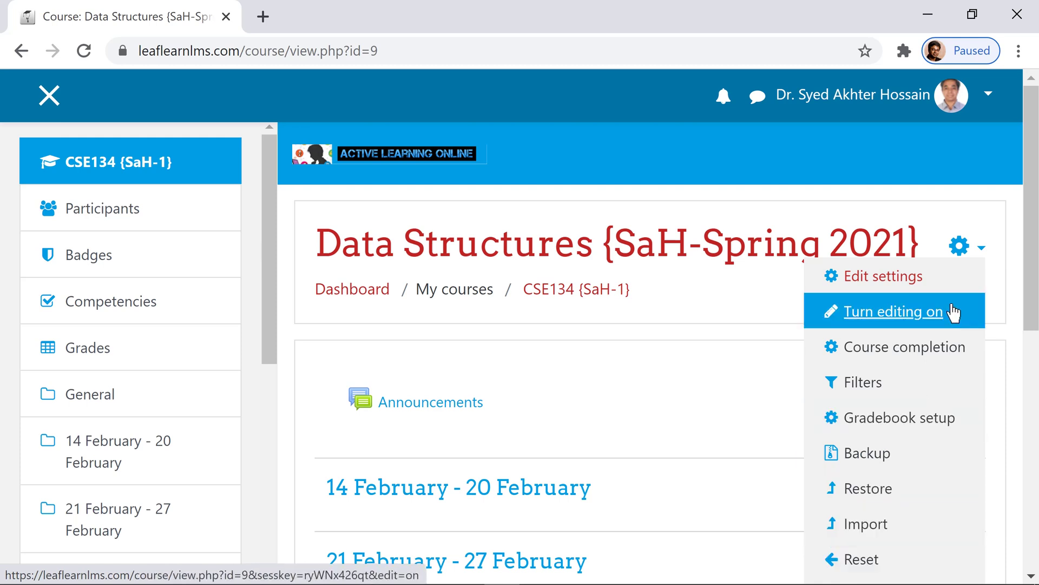
pyautogui.click(909, 325)
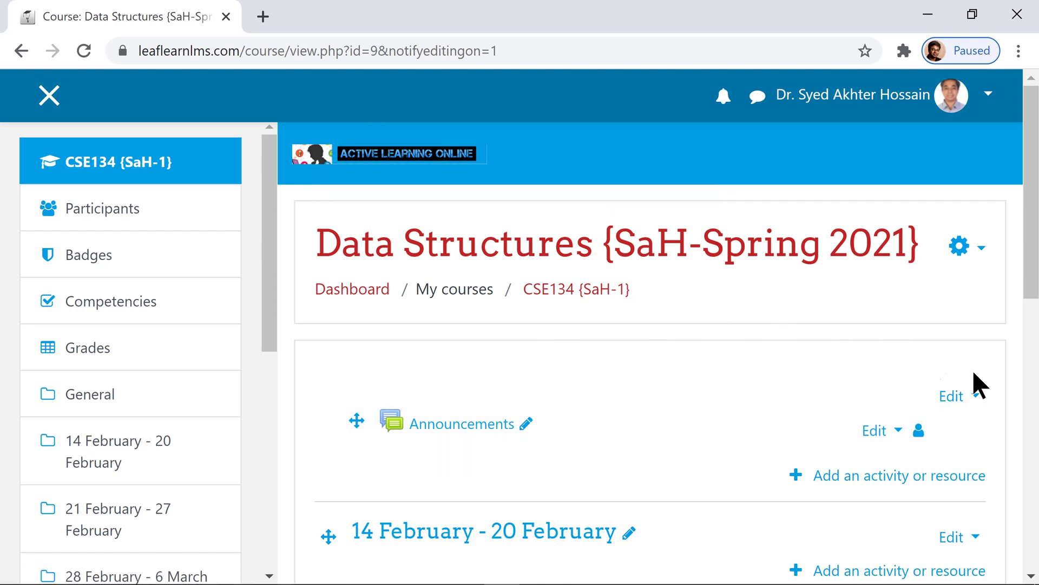
pyautogui.click(969, 399)
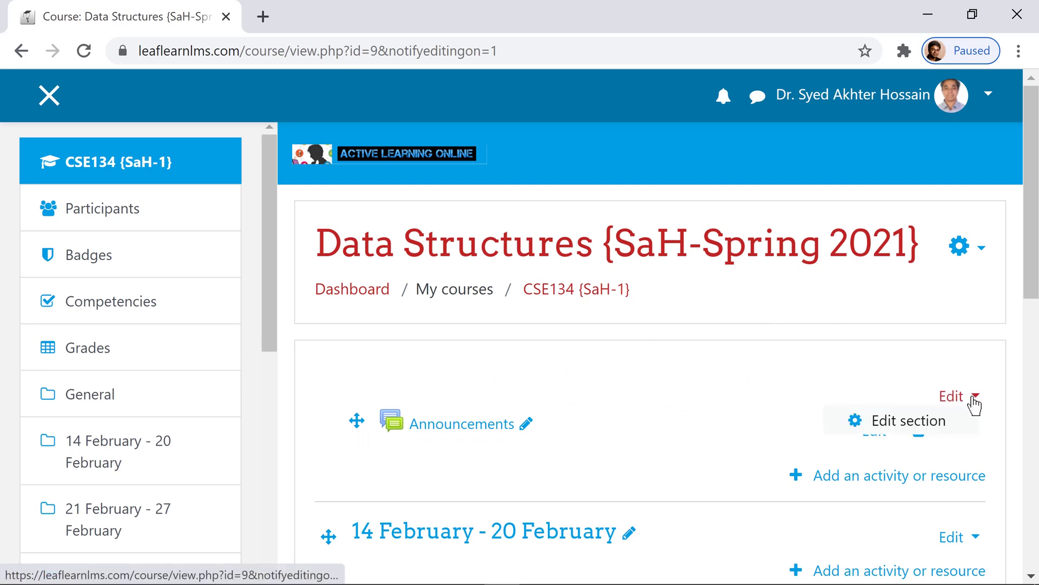
pyautogui.click(919, 423)
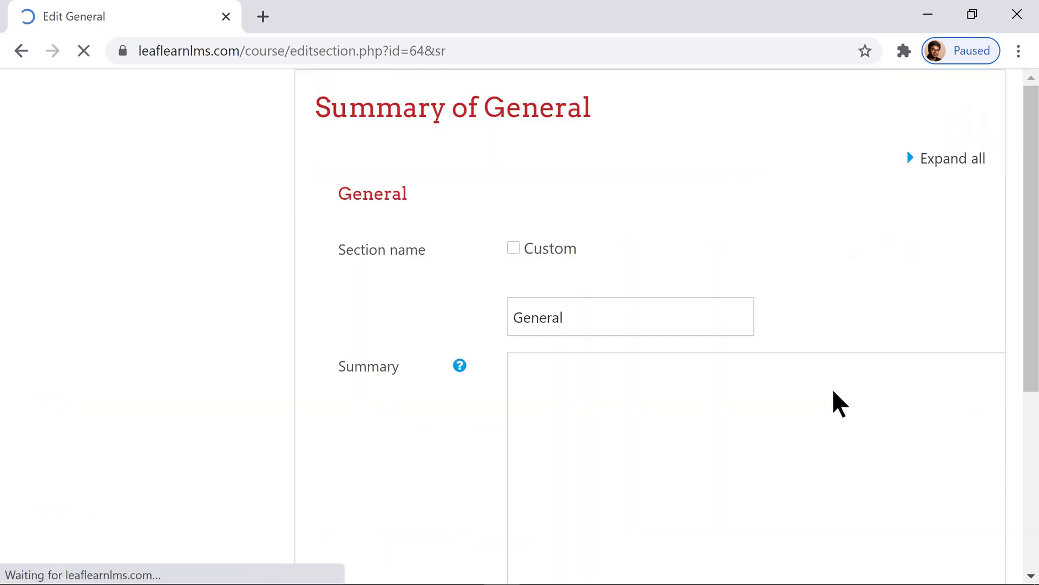
# Enable a custom name for the General section and set it to "Welcome to Data Structure"
pyautogui.click(512, 247)
pyautogui.click(573, 301)
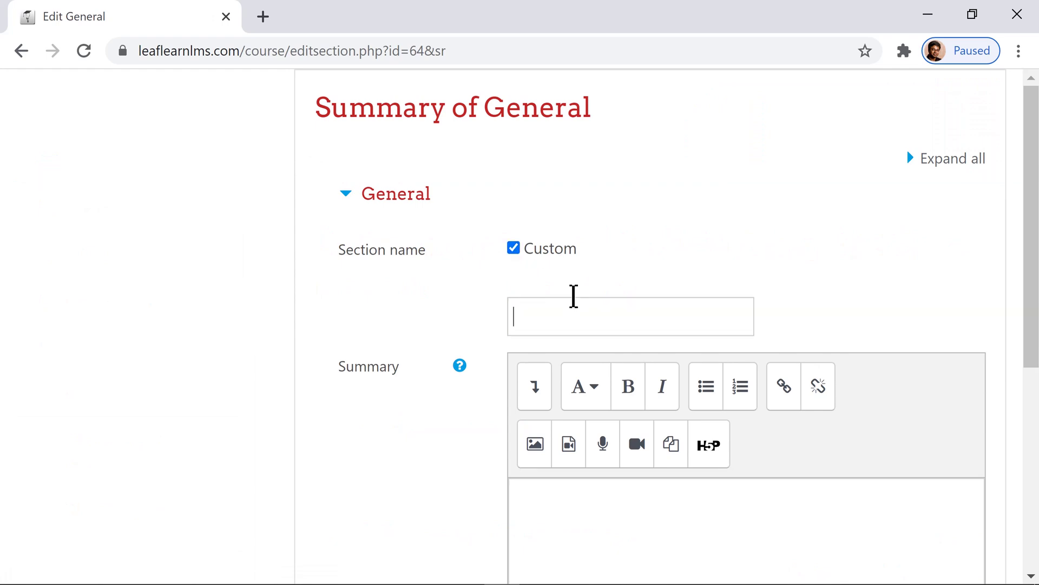
pyautogui.write('Welco')
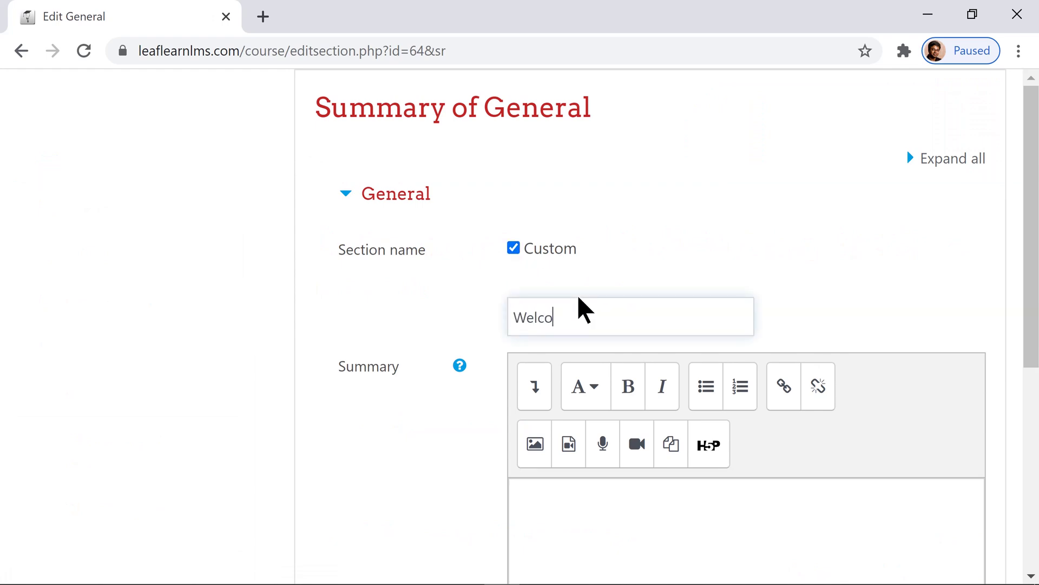
pyautogui.write('me to Data Struc')
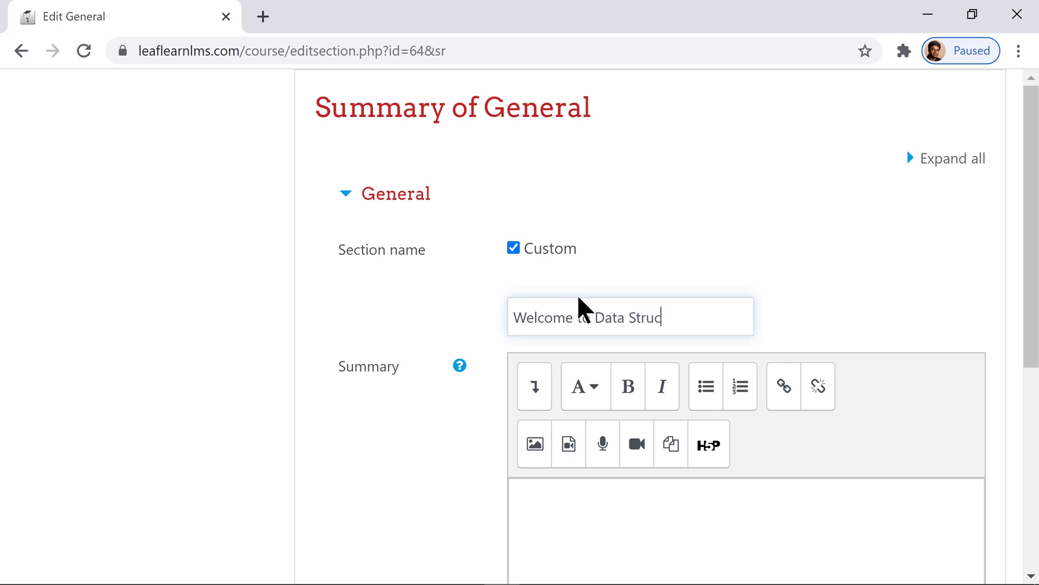
pyautogui.write('tre')
pyautogui.press('BackSpace')
pyautogui.press('BackSpace')
pyautogui.press('BackSpace')
pyautogui.press('BackSpace')
pyautogui.write('ture')
# Switch to the course outline in Microsoft Word and copy the Course Rationale and Course Objectives text, headings included
pyautogui.scroll(-3, 617, 233)
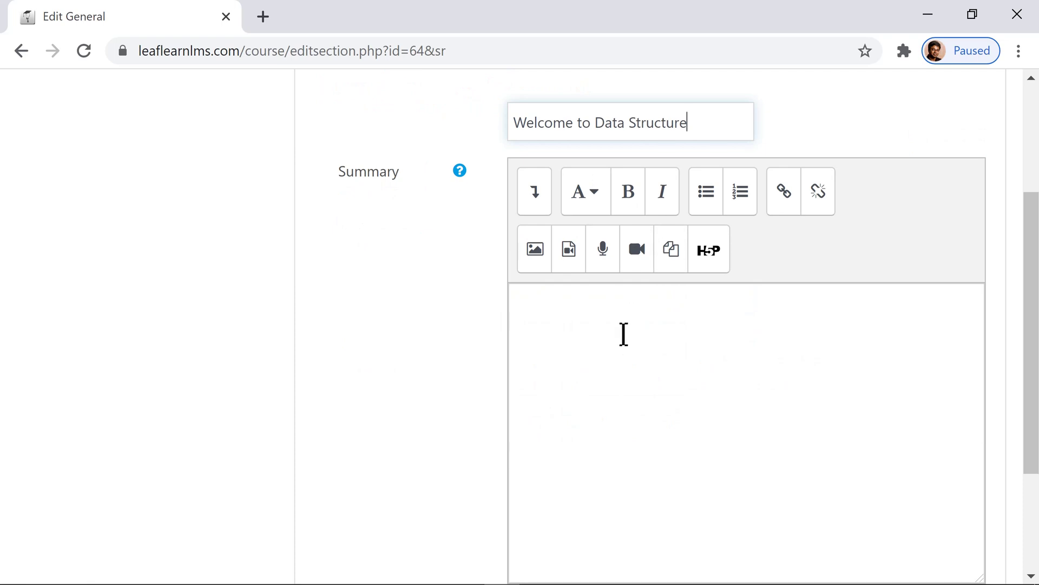
pyautogui.click(624, 334)
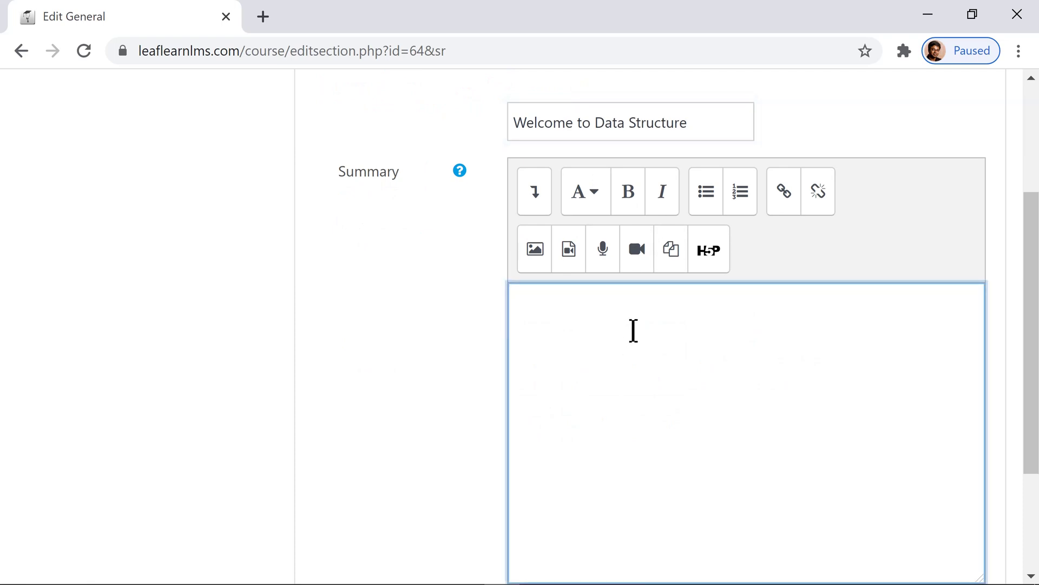
pyautogui.moveTo(429, 569)
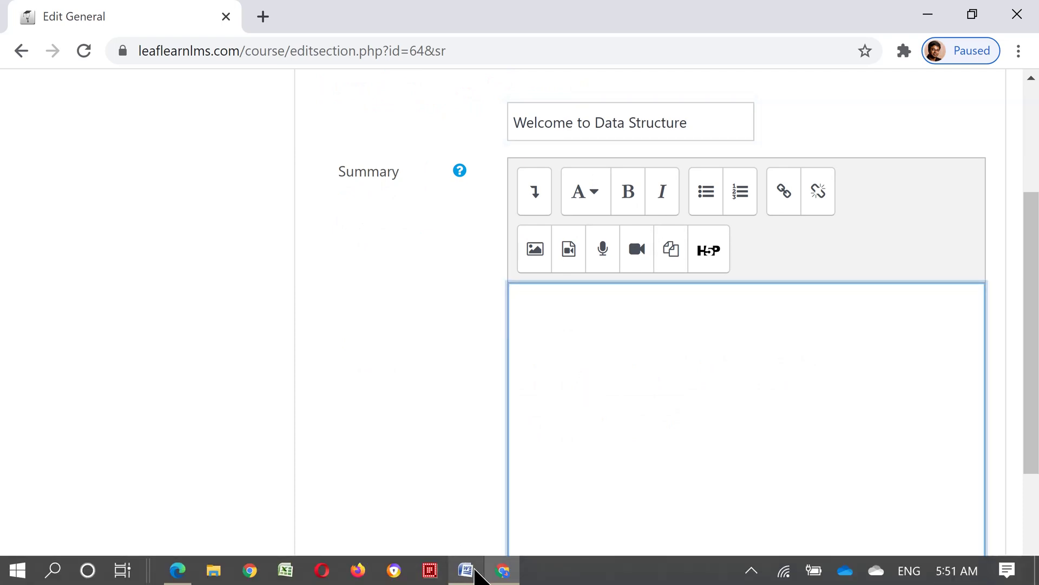
pyautogui.click(470, 568)
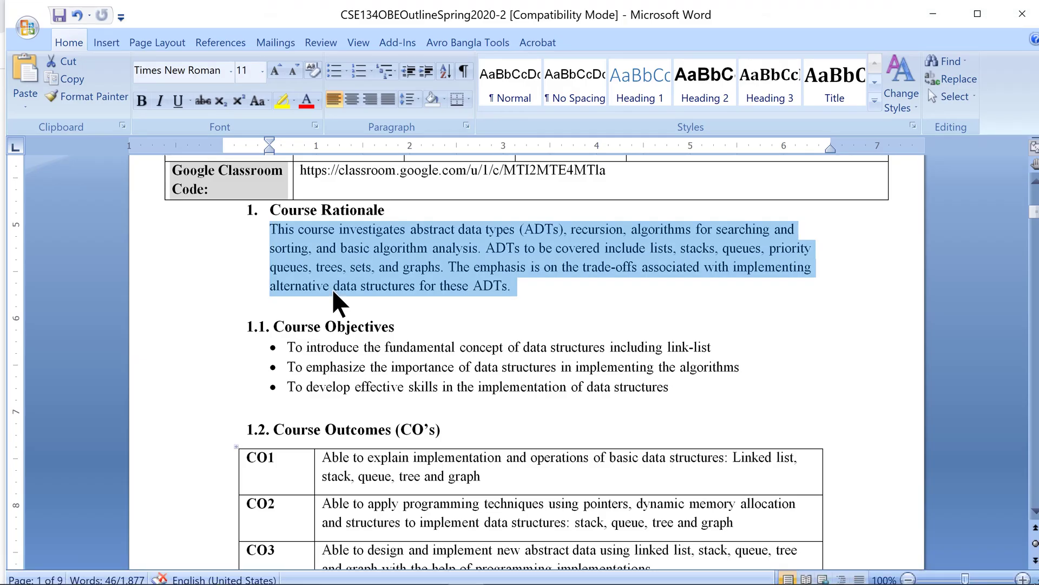
pyautogui.click(323, 275)
pyautogui.moveTo(242, 213); pyautogui.dragTo(660, 401)
pyautogui.rightClick(676, 242)
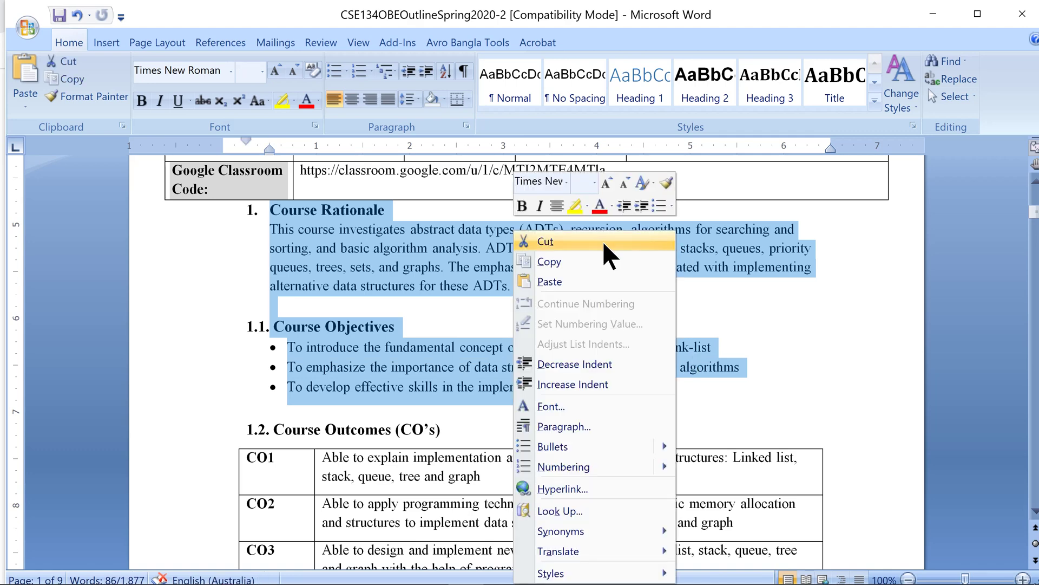
pyautogui.click(583, 261)
# Return to the course site in the browser, paste the copied outline text into the section summary, and save the changes
pyautogui.click(933, 14)
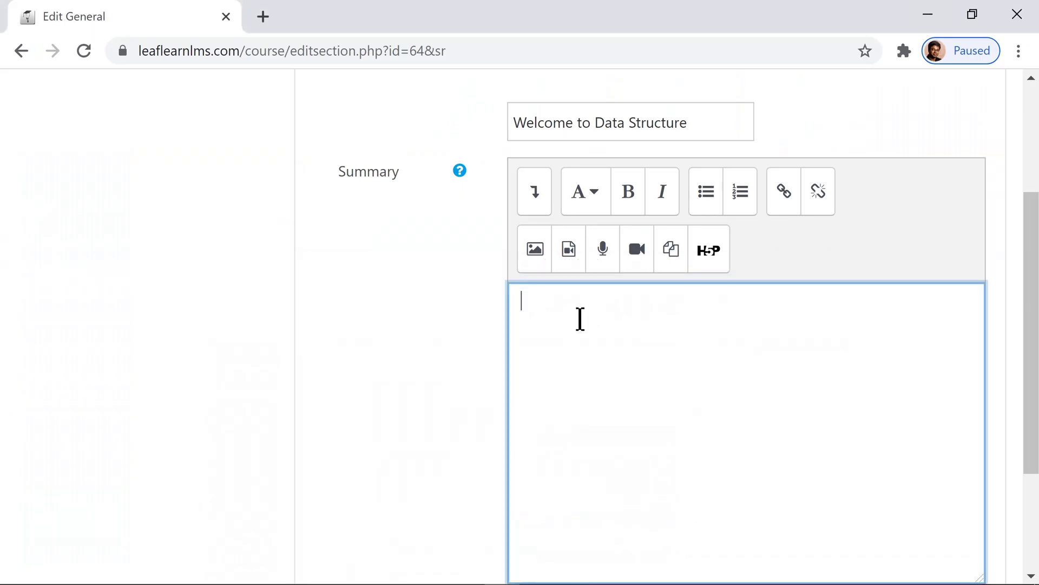
pyautogui.hotkey('ctrl', 'v')
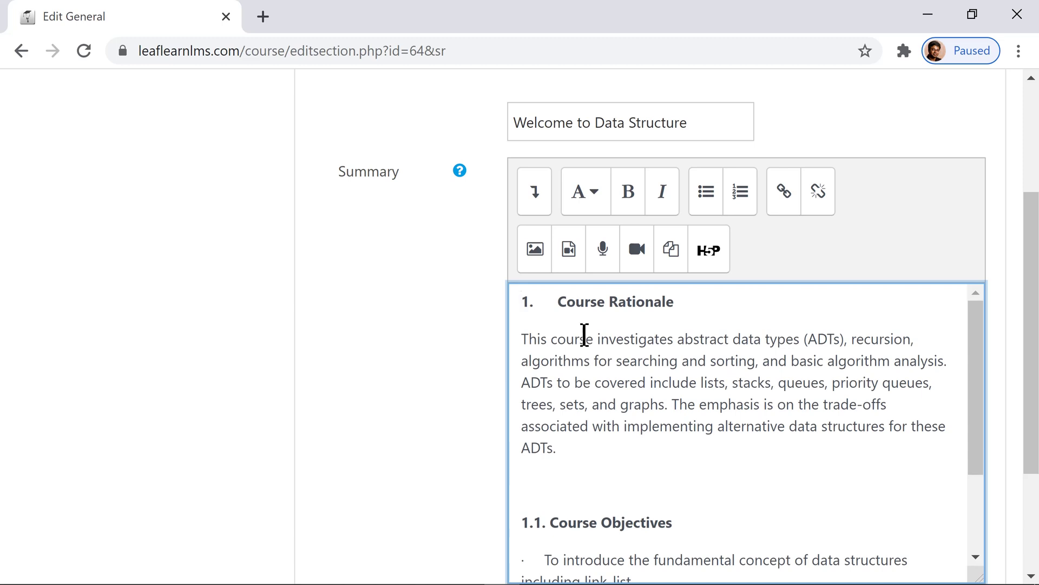
pyautogui.scroll(-5, 813, 395)
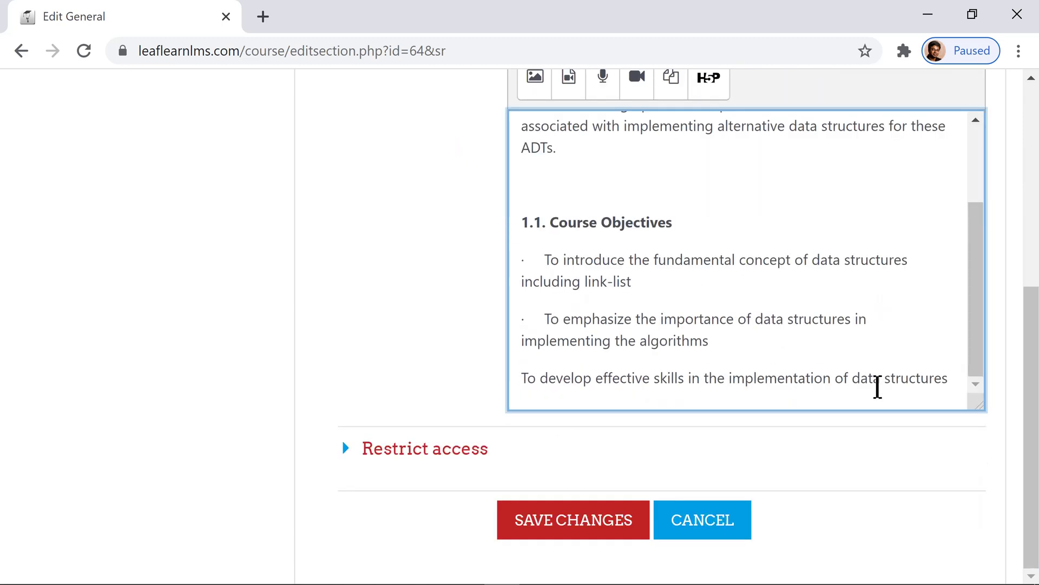
pyautogui.scroll(3, 739, 355)
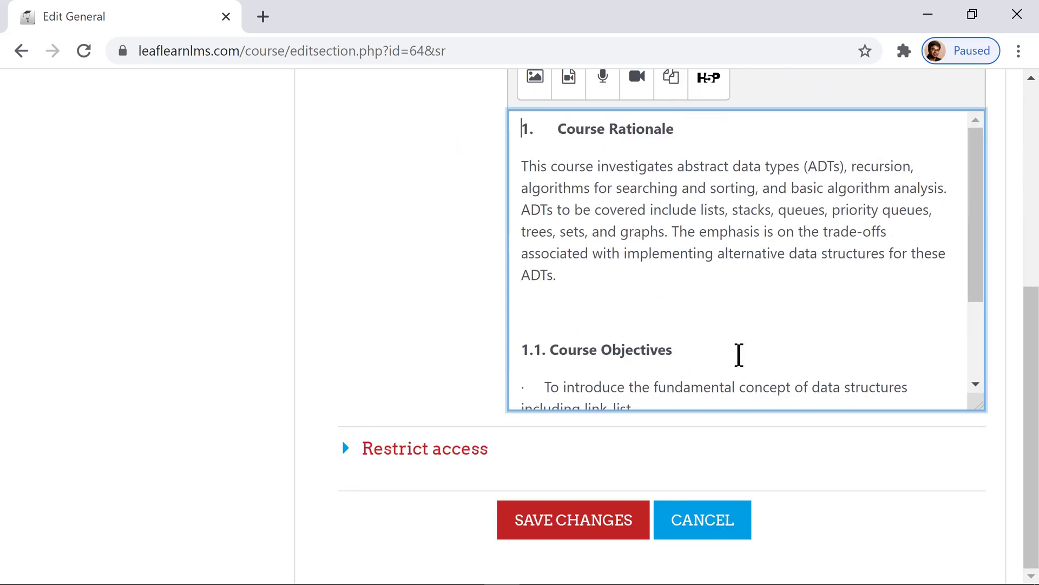
pyautogui.scroll(5, 739, 352)
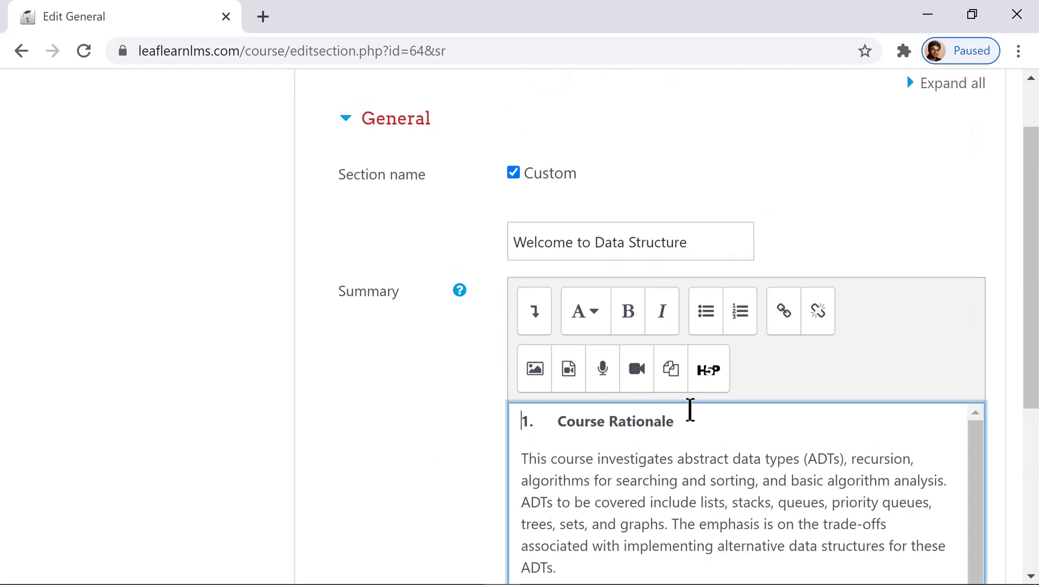
pyautogui.scroll(-8, 692, 408)
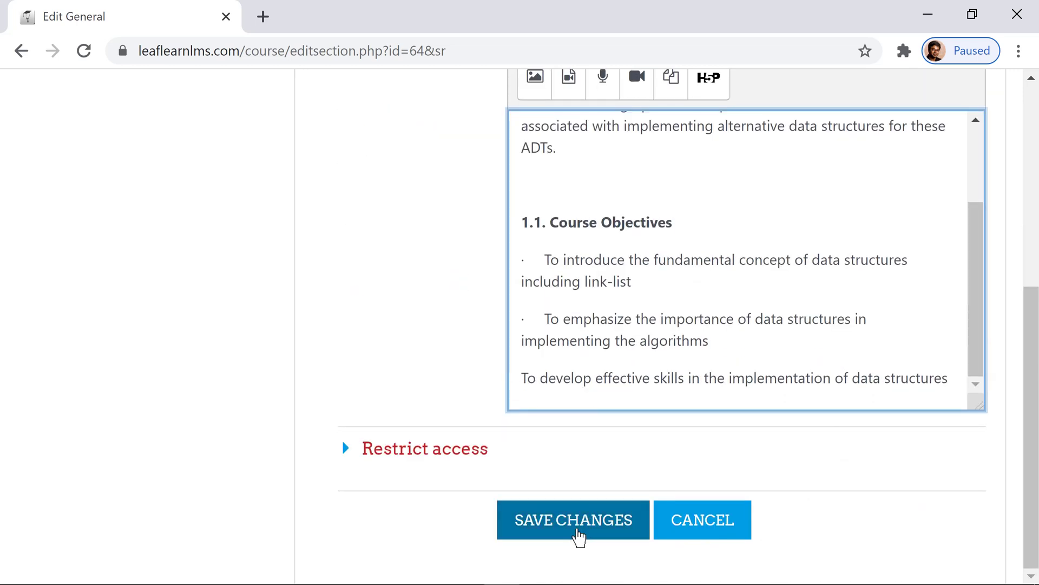
pyautogui.click(567, 519)
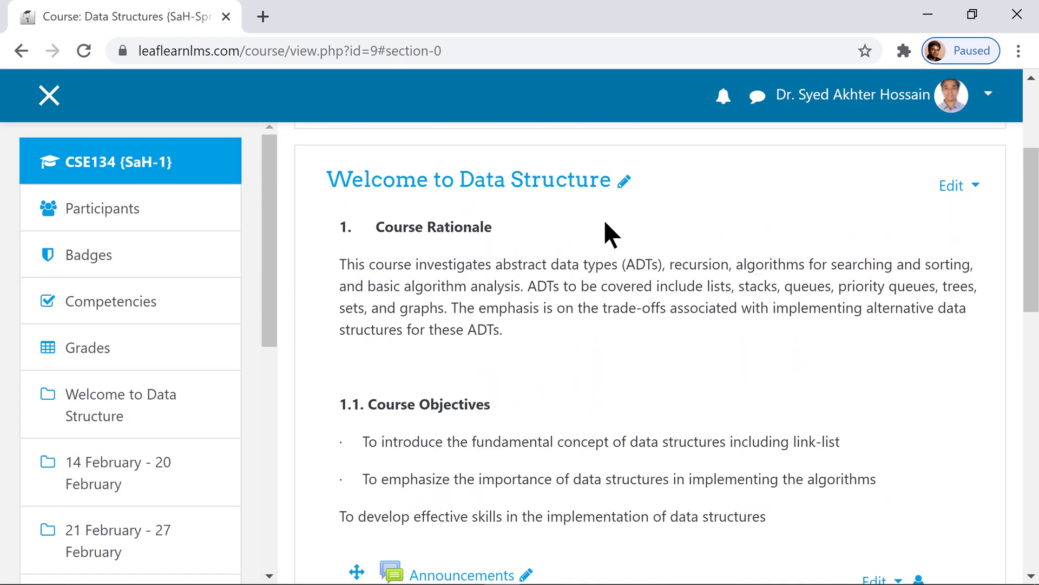
# Review the welcome section's rationale, objectives and Announcements entry on the course page
pyautogui.scroll(-3, 605, 222)
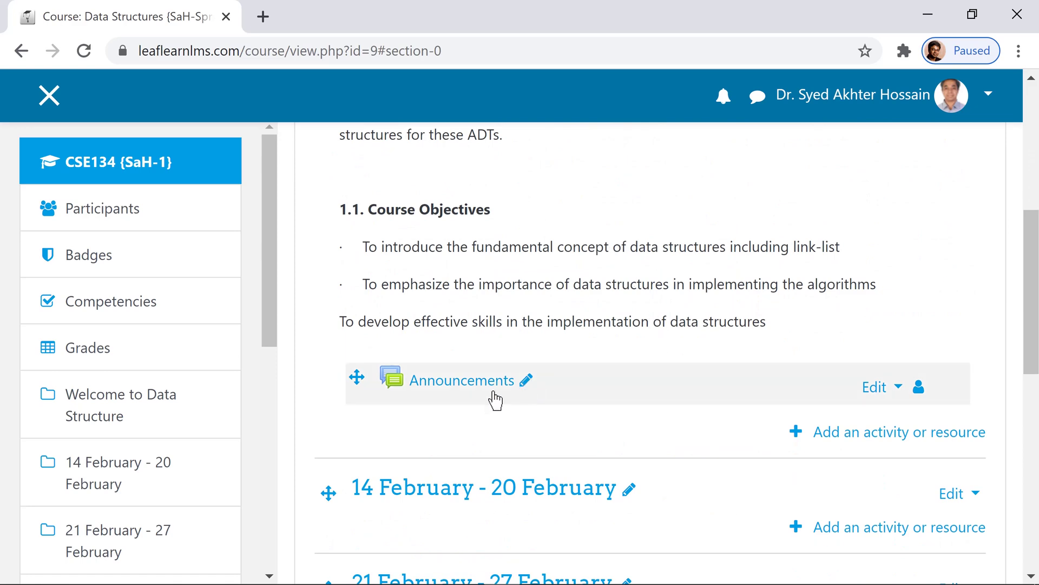
pyautogui.scroll(2, 540, 314)
pyautogui.scroll(2, 540, 314)
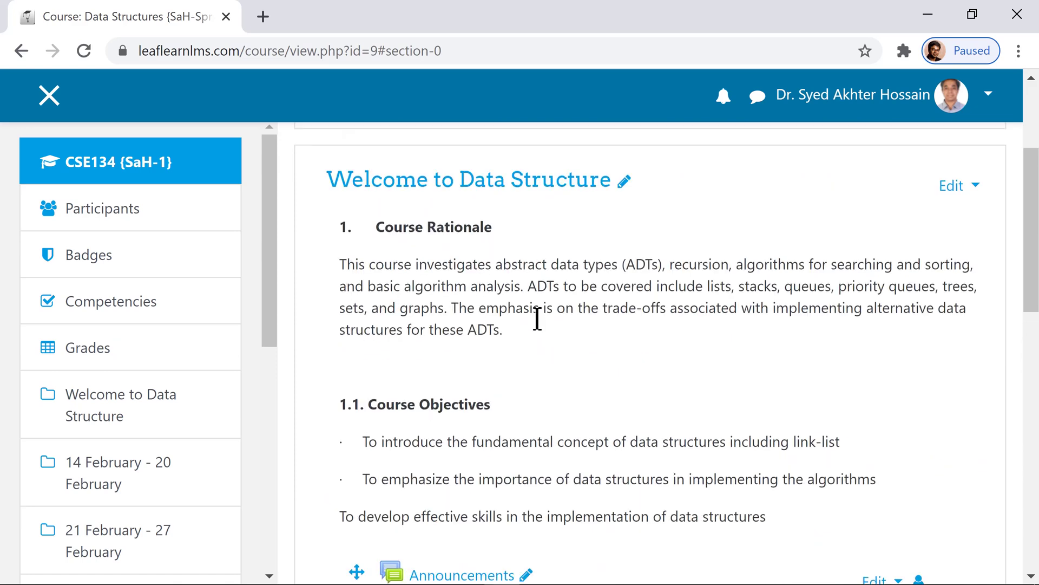
pyautogui.scroll(-2, 533, 336)
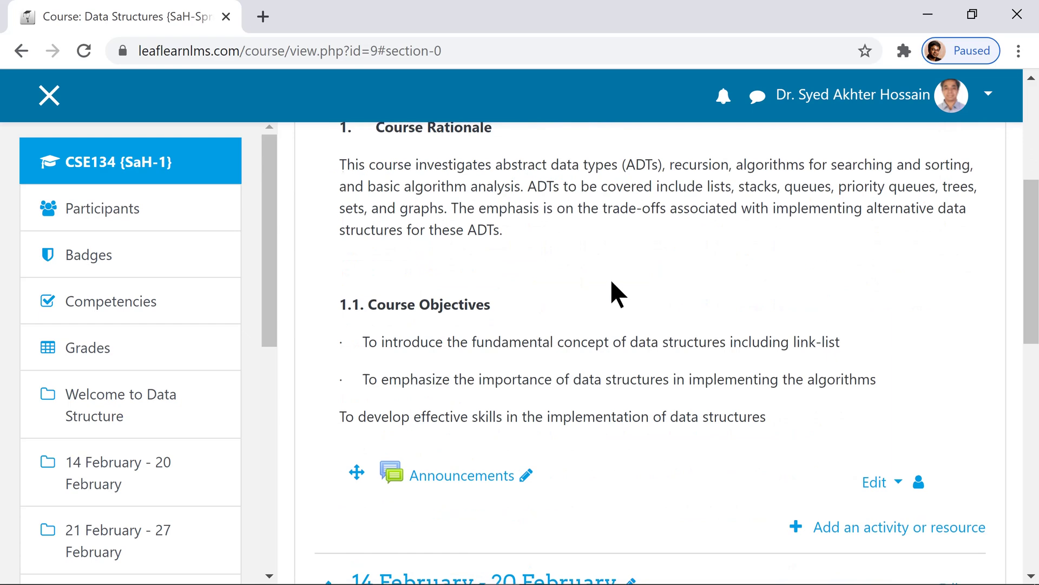
pyautogui.scroll(-3, 611, 295)
pyautogui.scroll(5, 621, 277)
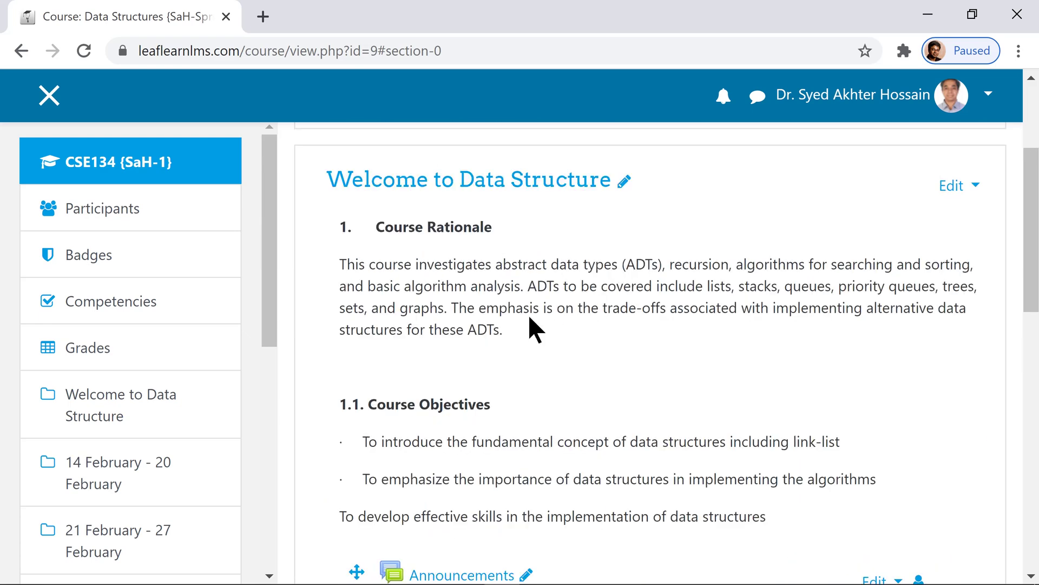
pyautogui.scroll(-2, 620, 311)
pyautogui.scroll(-3, 619, 308)
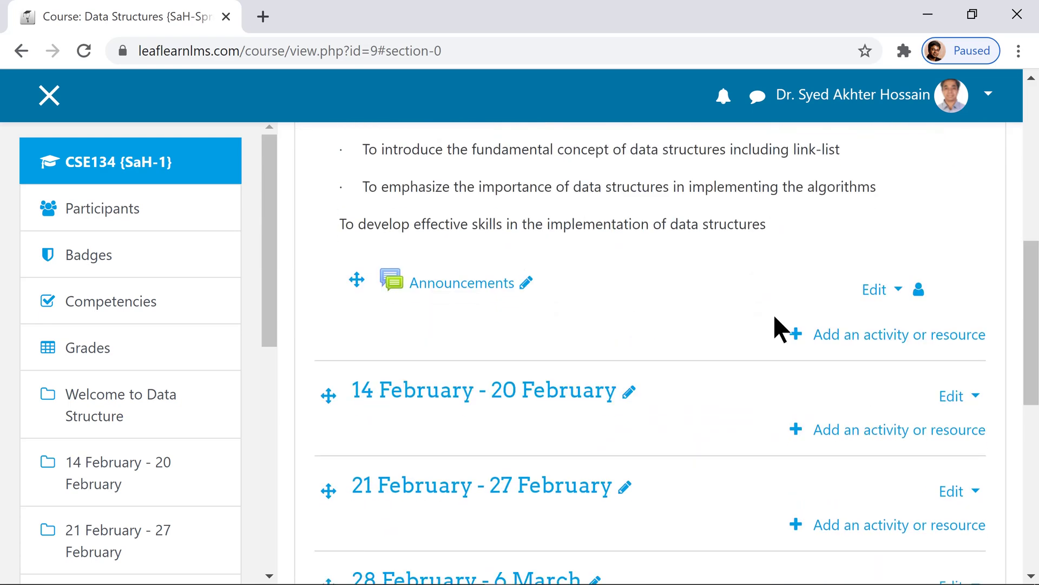
# Browse the activity and resource types available for the welcome section, reading the Interactive Content and Lesson descriptions, and close without adding any
pyautogui.click(846, 334)
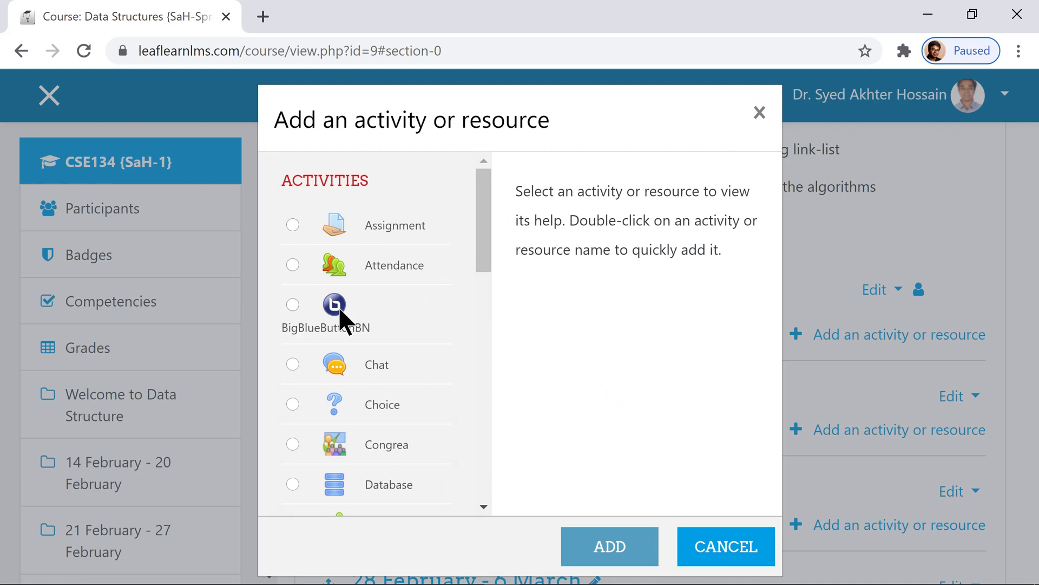
pyautogui.scroll(-2, 363, 309)
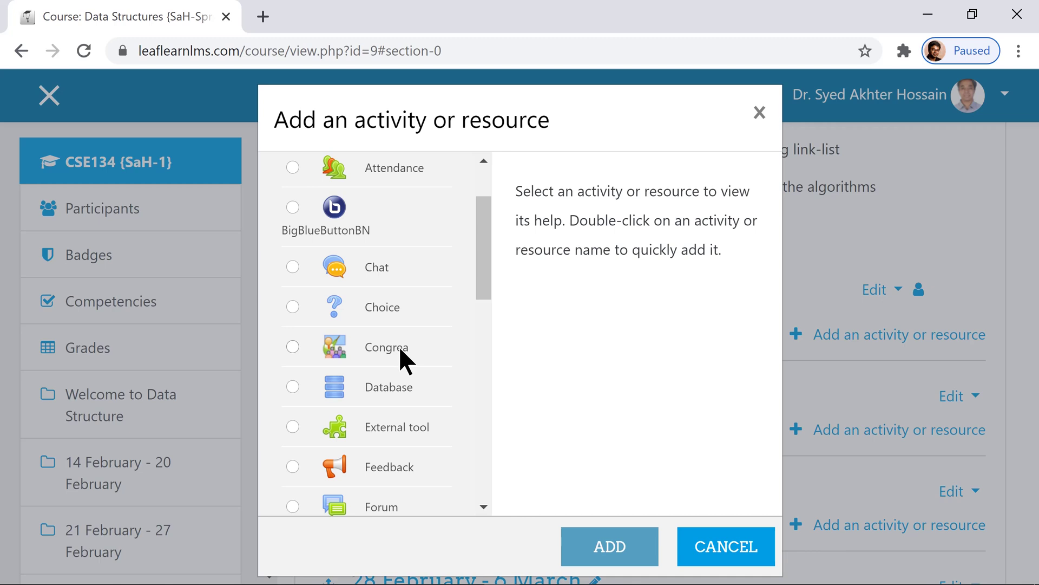
pyautogui.scroll(-2, 404, 346)
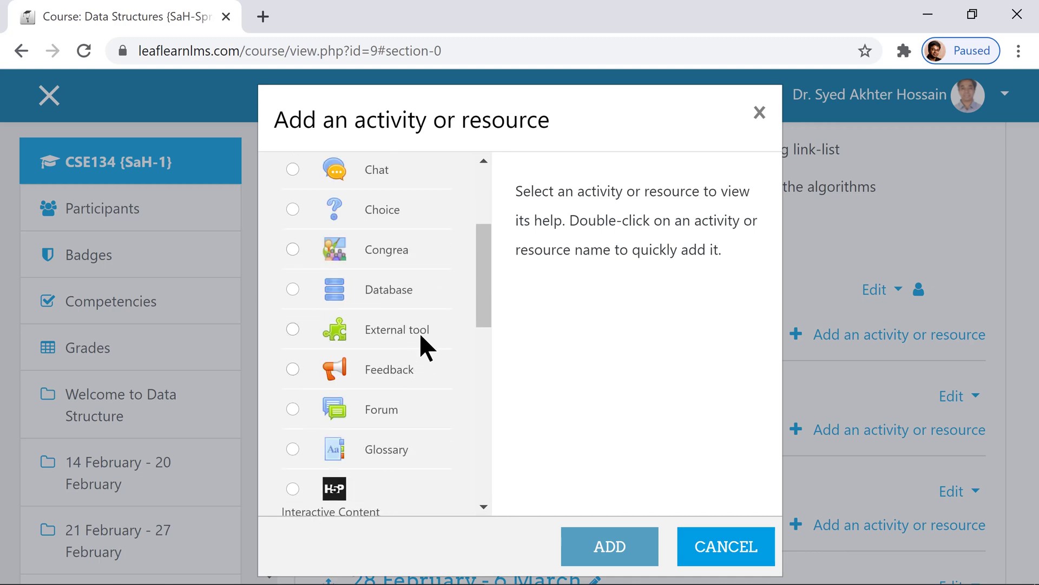
pyautogui.scroll(-2, 415, 337)
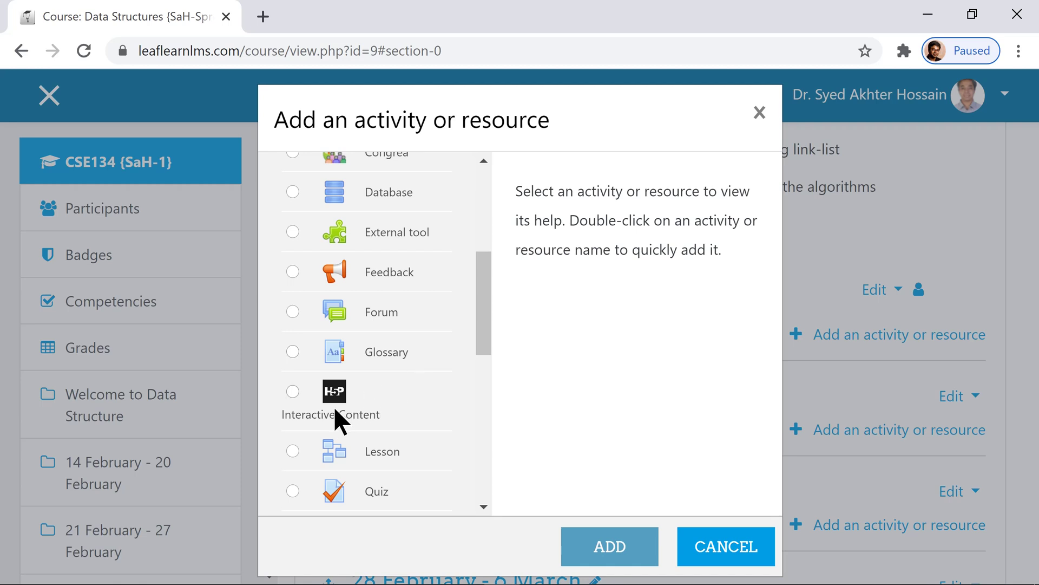
pyautogui.click(293, 391)
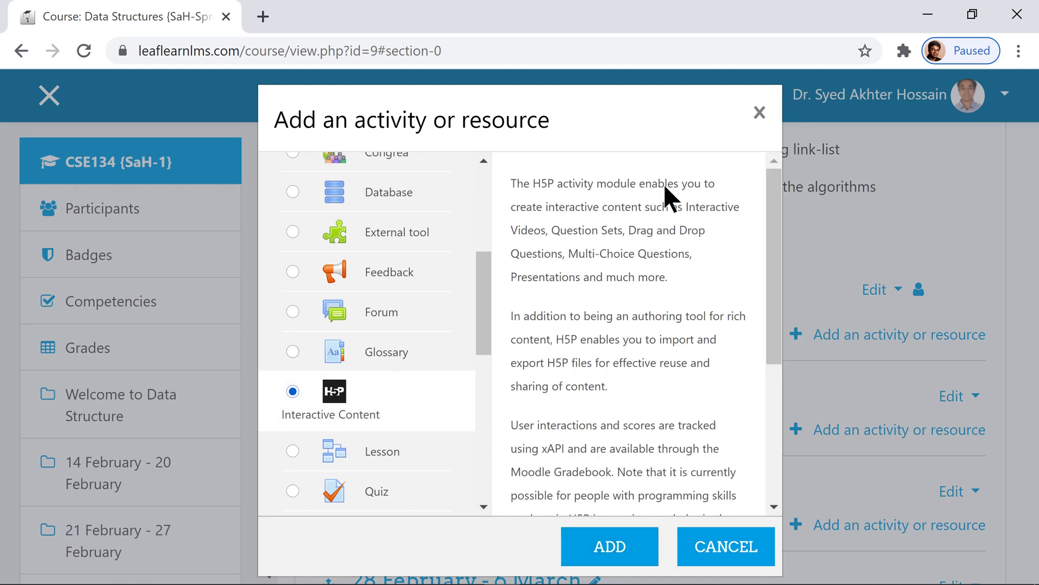
pyautogui.scroll(-4, 454, 402)
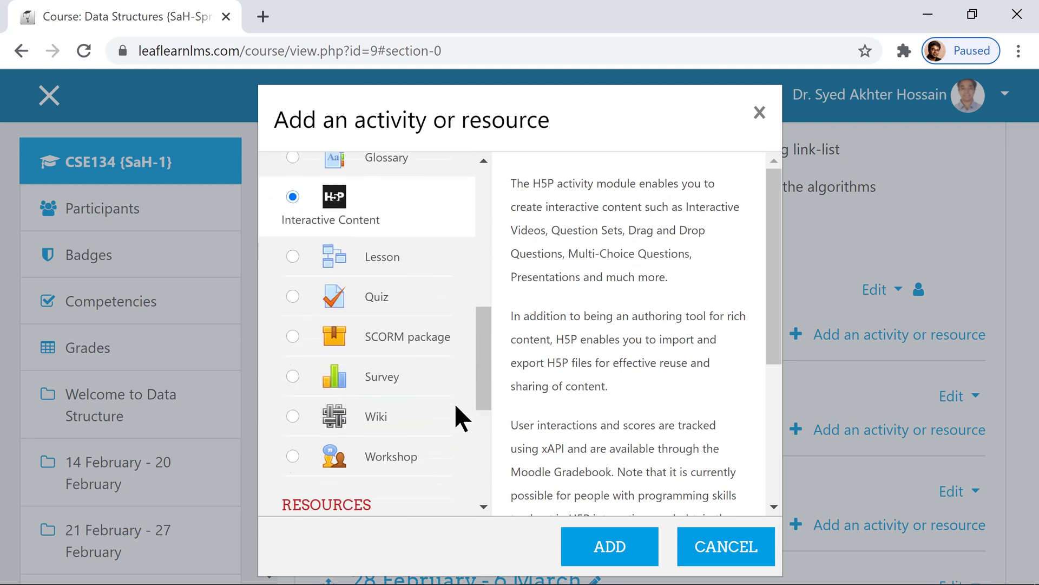
pyautogui.click(399, 259)
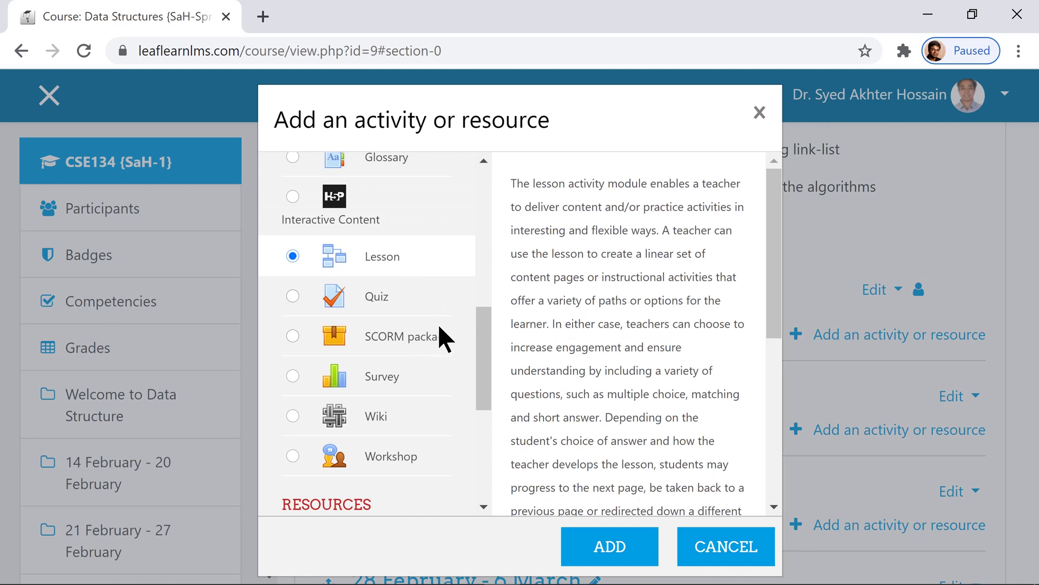
pyautogui.scroll(-4, 447, 368)
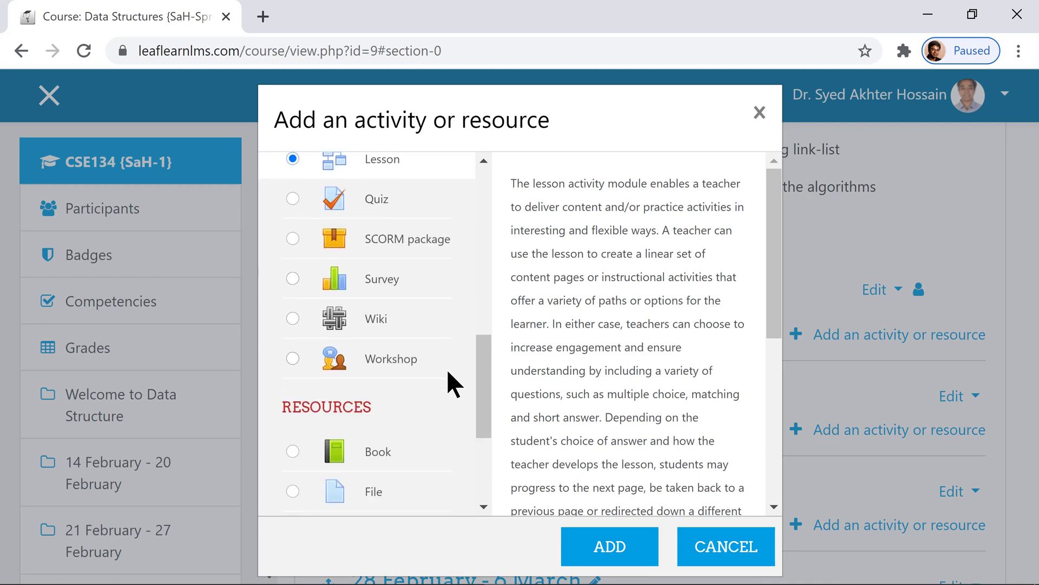
pyautogui.scroll(-2, 448, 372)
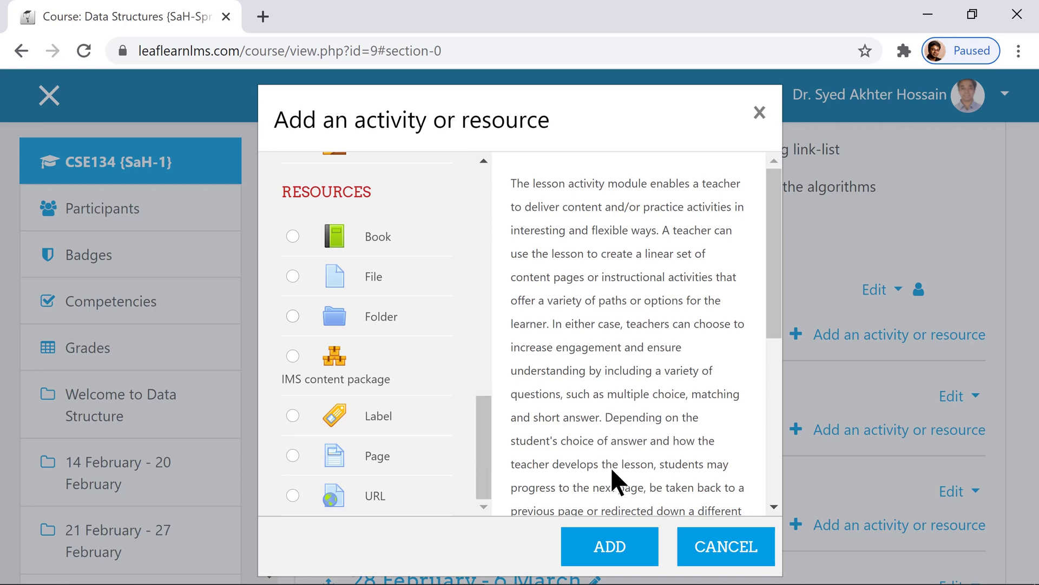
pyautogui.click(702, 529)
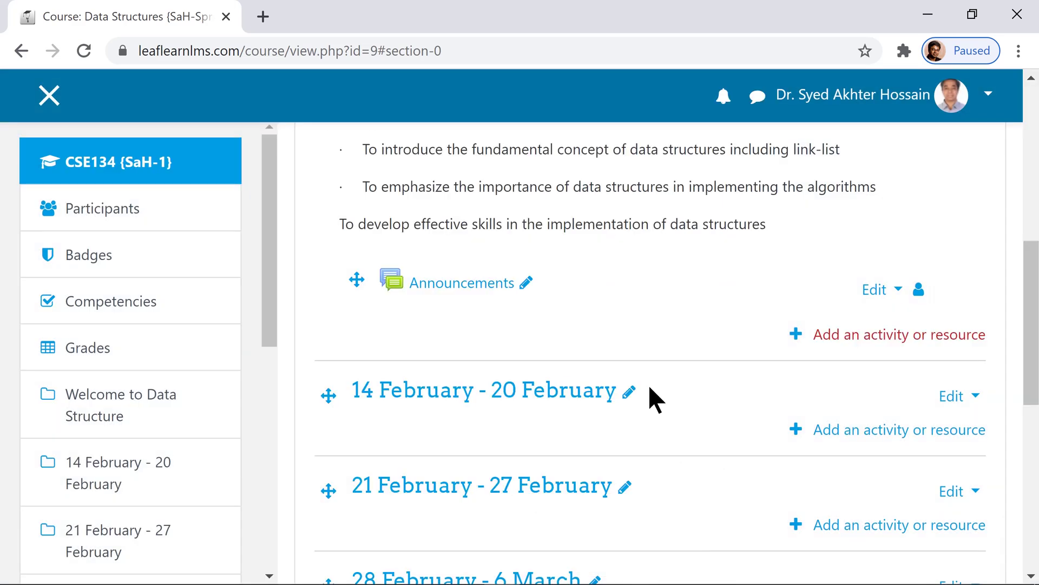
pyautogui.scroll(5, 671, 350)
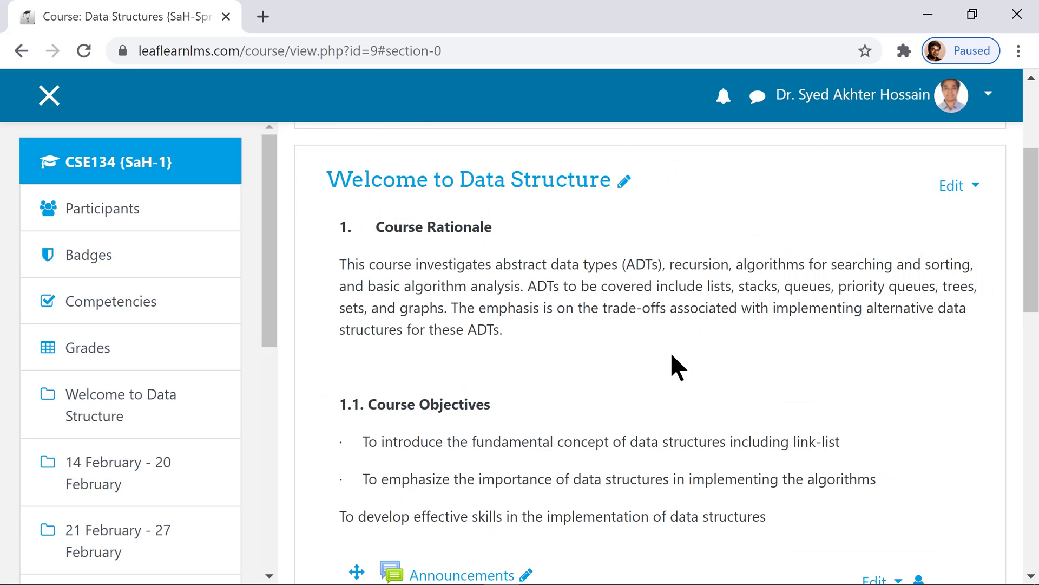
# Rename the 14 February - 20 February section as "Week 1 {Sun and Tuesday, 15 & 16 feb}"
pyautogui.scroll(2, 671, 356)
pyautogui.scroll(-2, 671, 356)
pyautogui.scroll(-3, 695, 349)
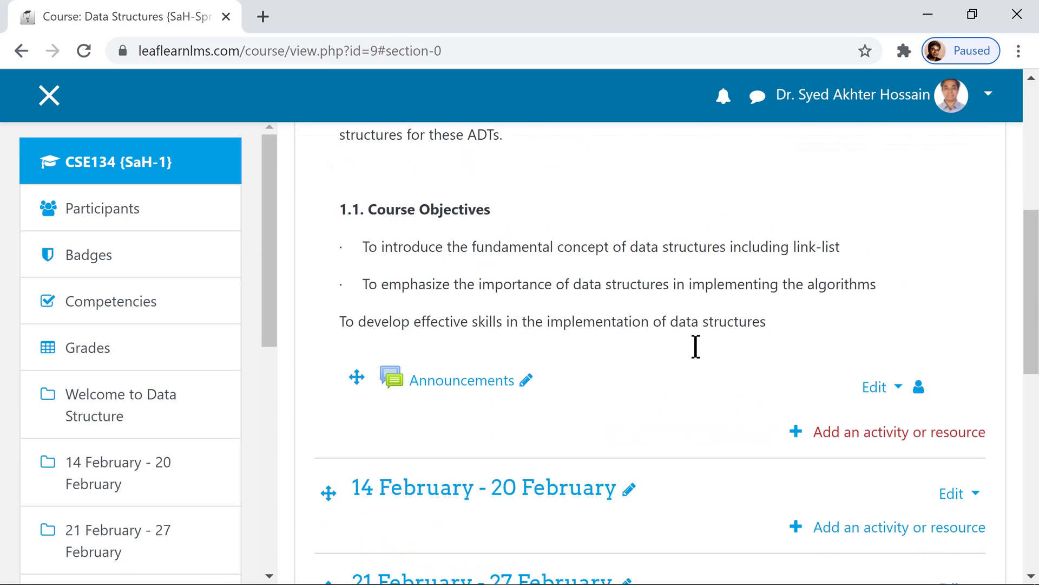
pyautogui.scroll(-1, 696, 347)
pyautogui.scroll(7, 696, 357)
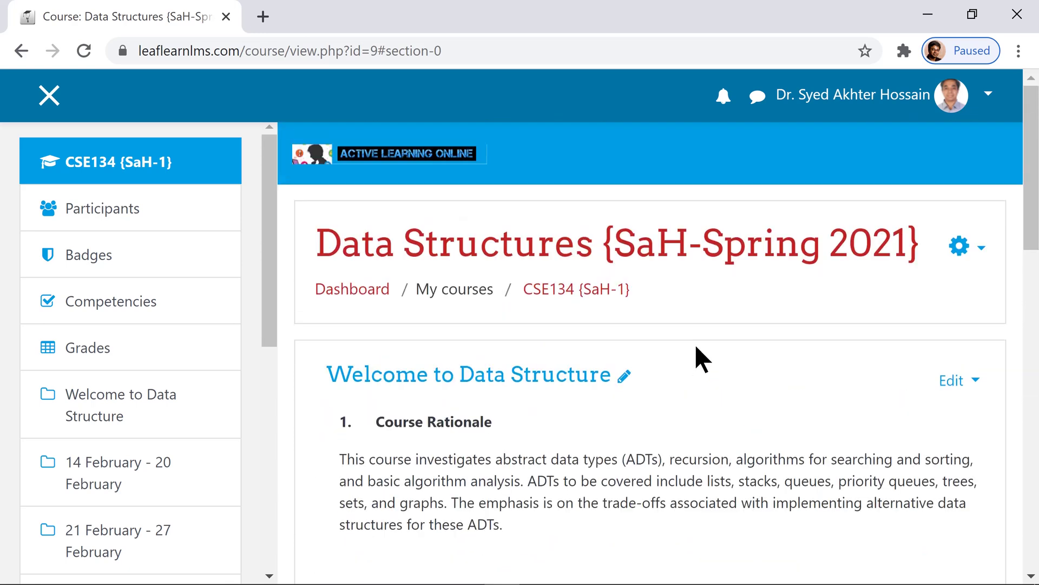
pyautogui.scroll(-7, 696, 347)
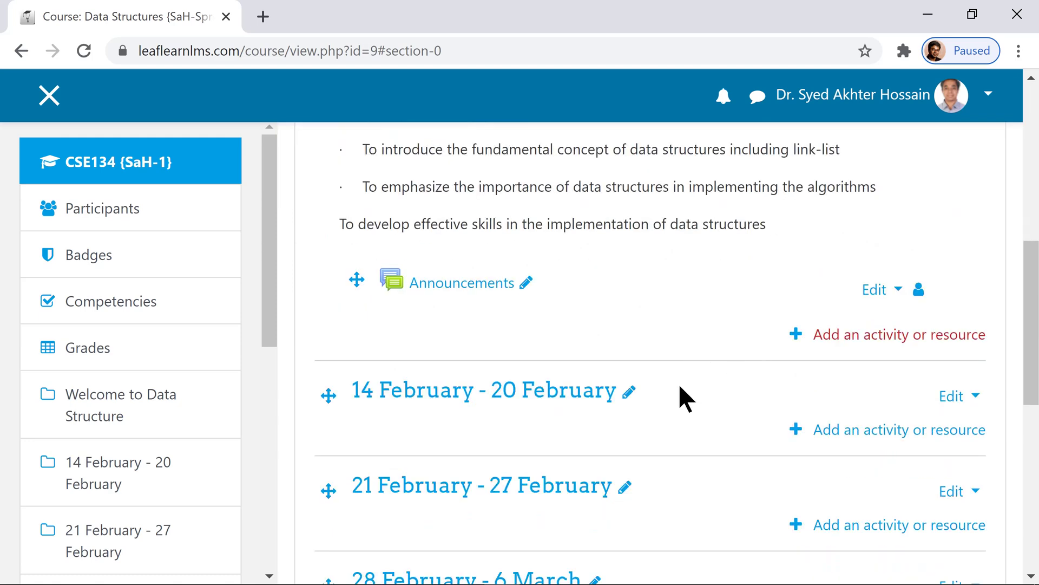
pyautogui.click(630, 394)
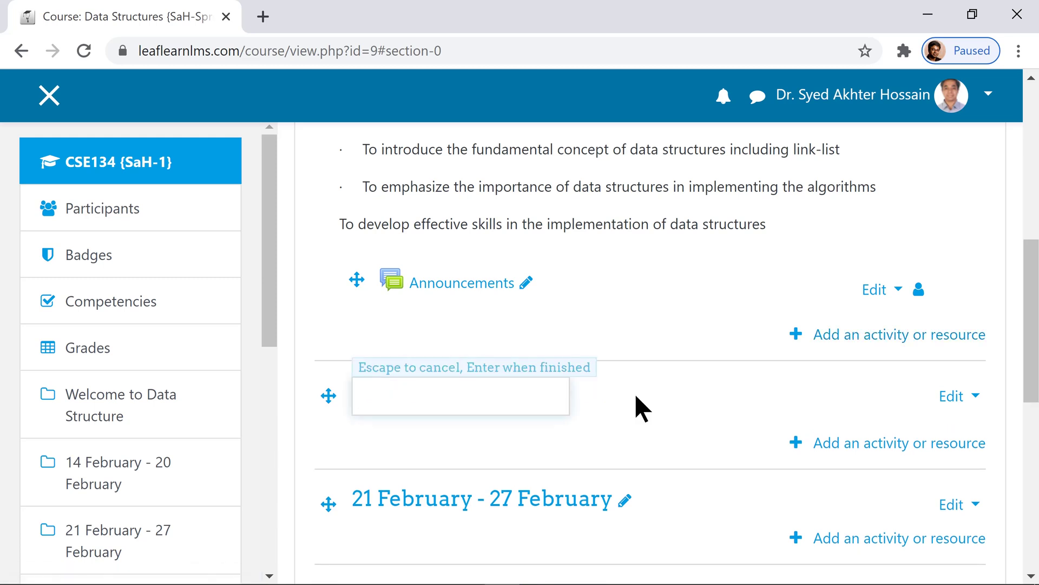
pyautogui.write('Week 1')
pyautogui.write(' (')
pyautogui.write('Sun')
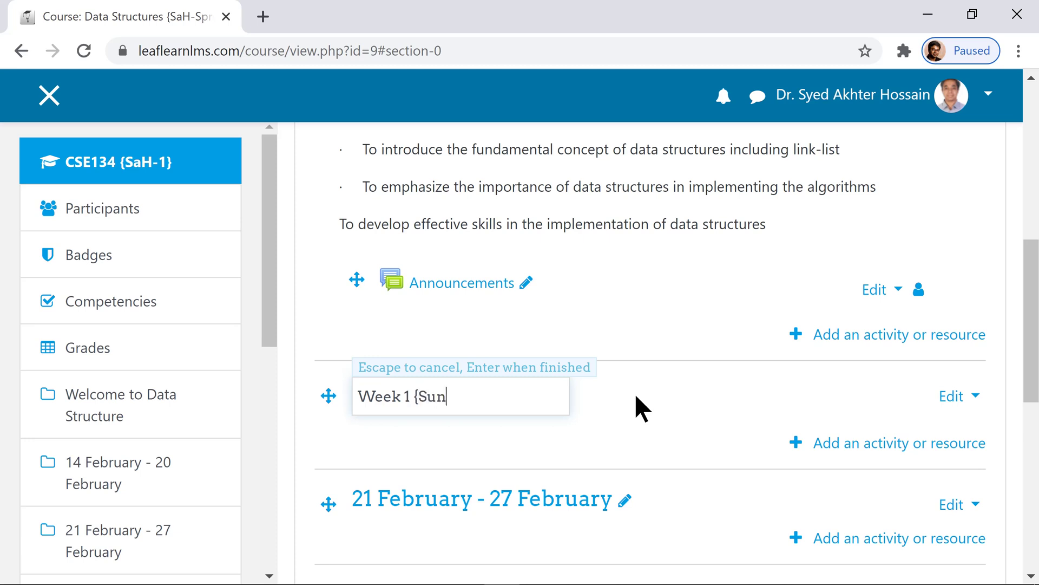
pyautogui.write(' and Tuesday,')
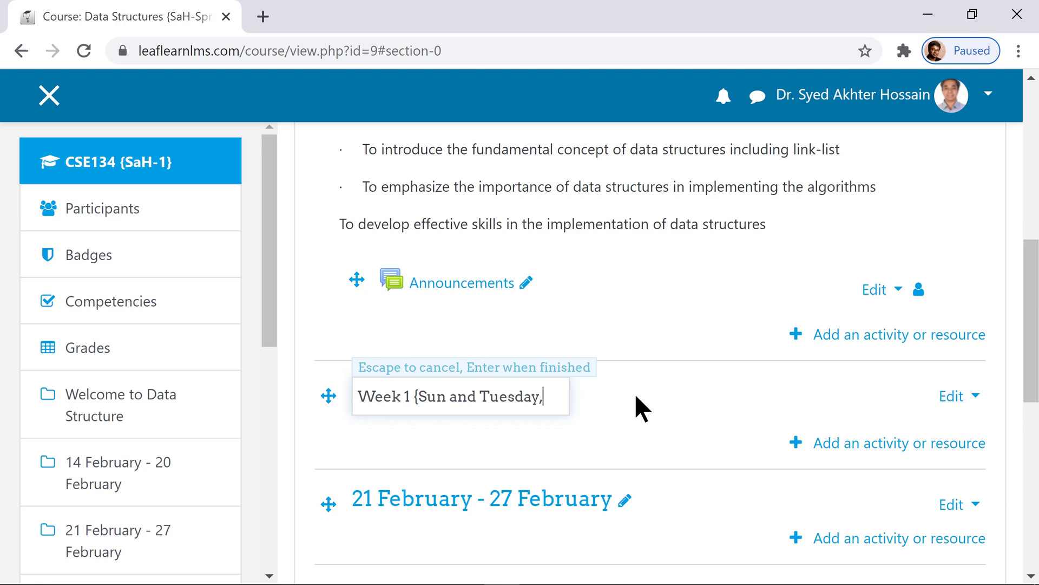
pyautogui.write(' 15 &')
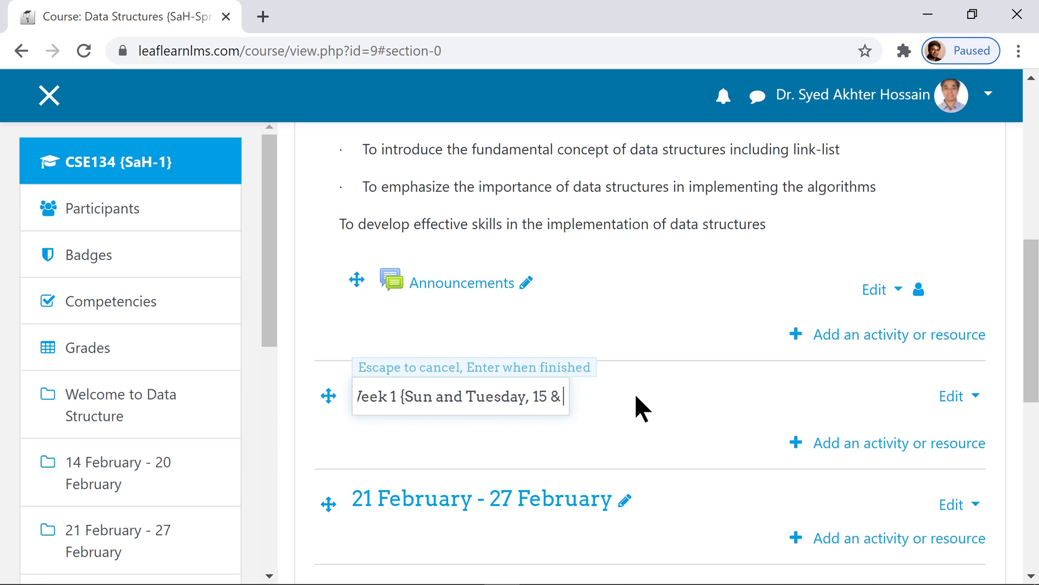
pyautogui.write(' 16 feb')
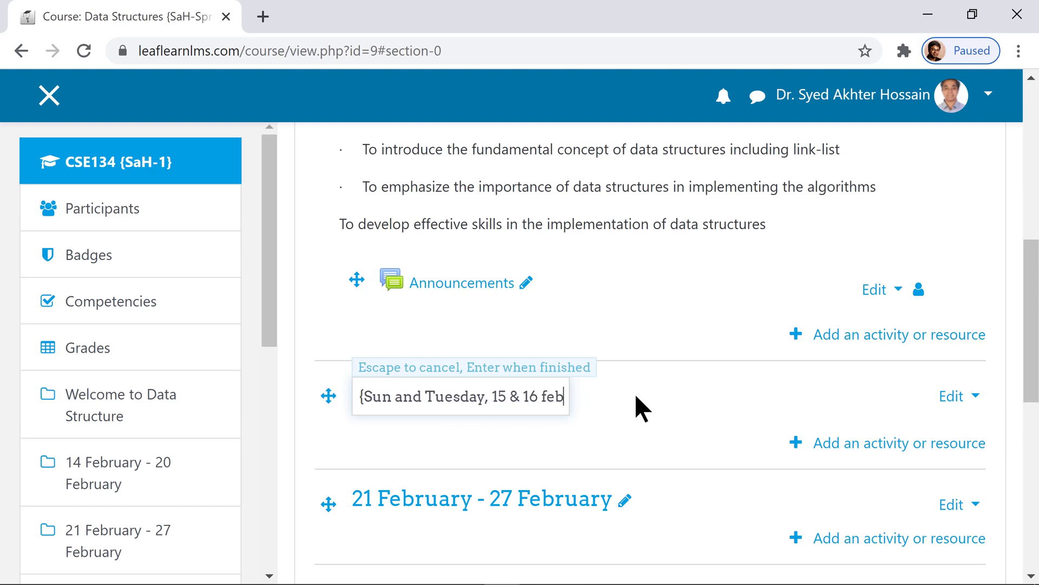
pyautogui.write('}')
pyautogui.press('Return')
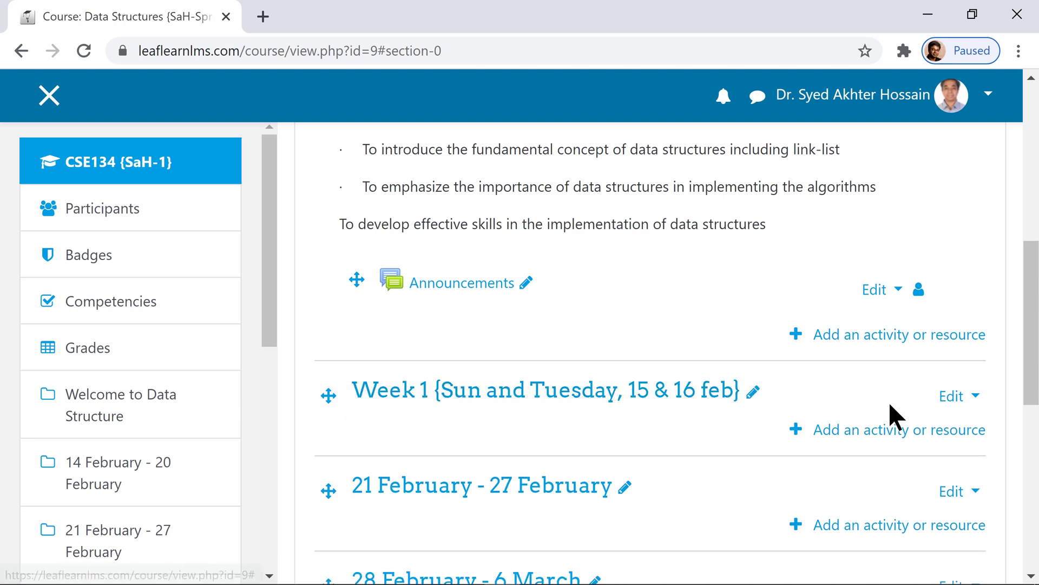
# Edit the Week 1 section's summary to read "Learning Outcome" followed by the bullet point "Get on the subject", and save the changes
pyautogui.click(977, 399)
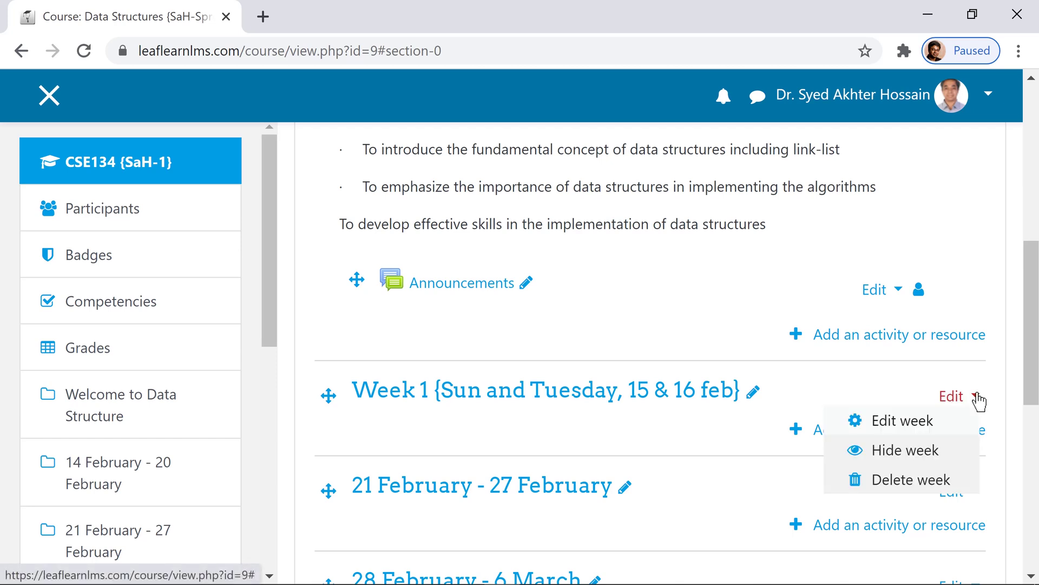
pyautogui.click(943, 426)
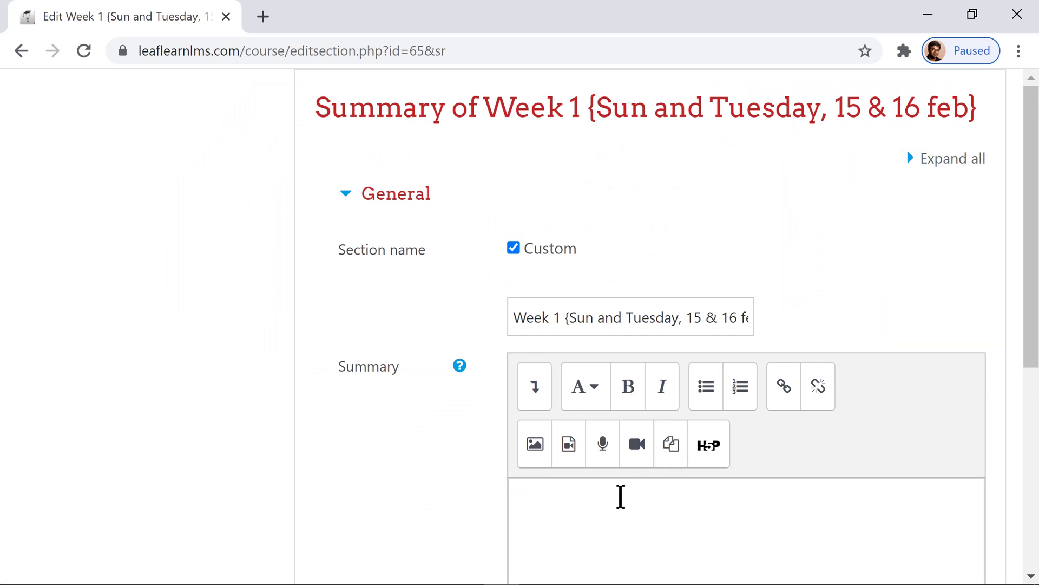
pyautogui.scroll(-2, 622, 487)
pyautogui.click(638, 446)
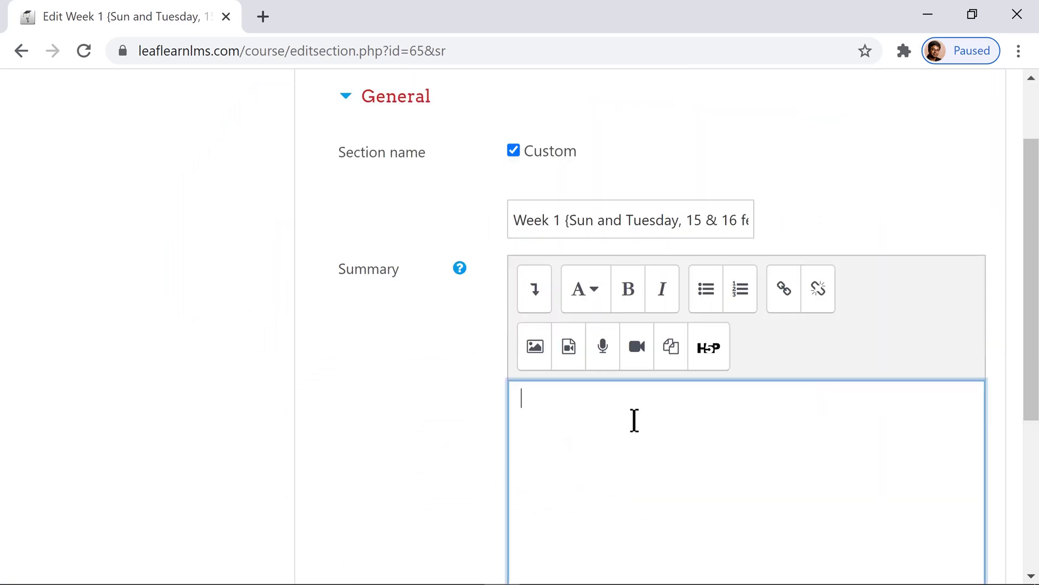
pyautogui.write('Learning Outcom')
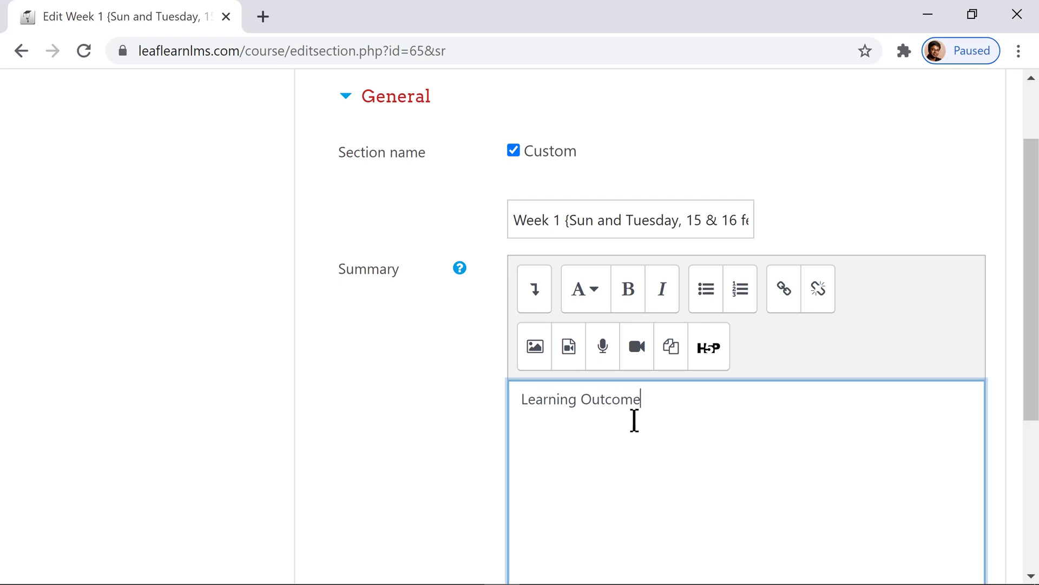
pyautogui.write('e')
pyautogui.press('Return')
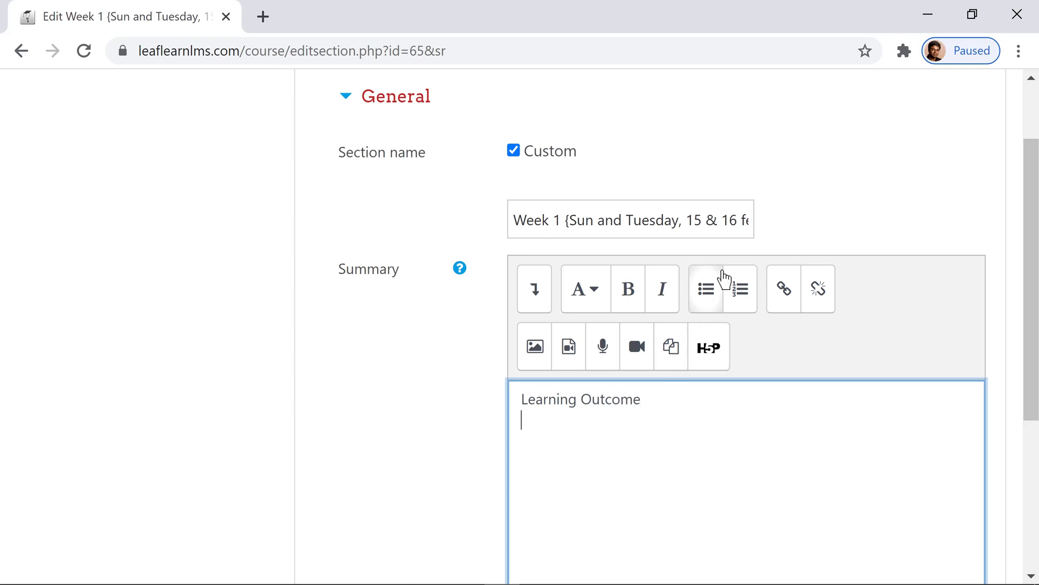
pyautogui.click(705, 290)
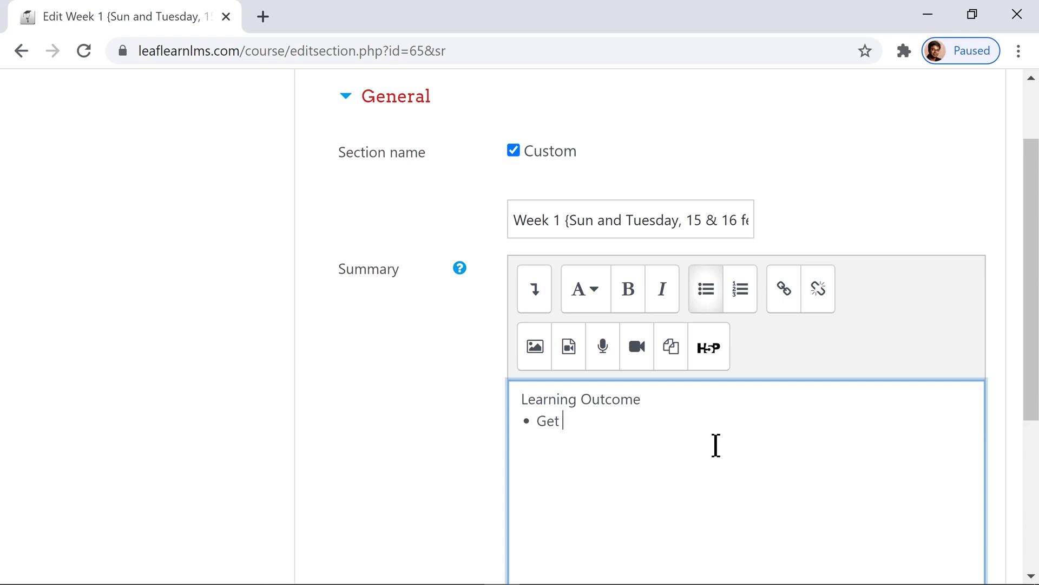
pyautogui.write('Get on the subject')
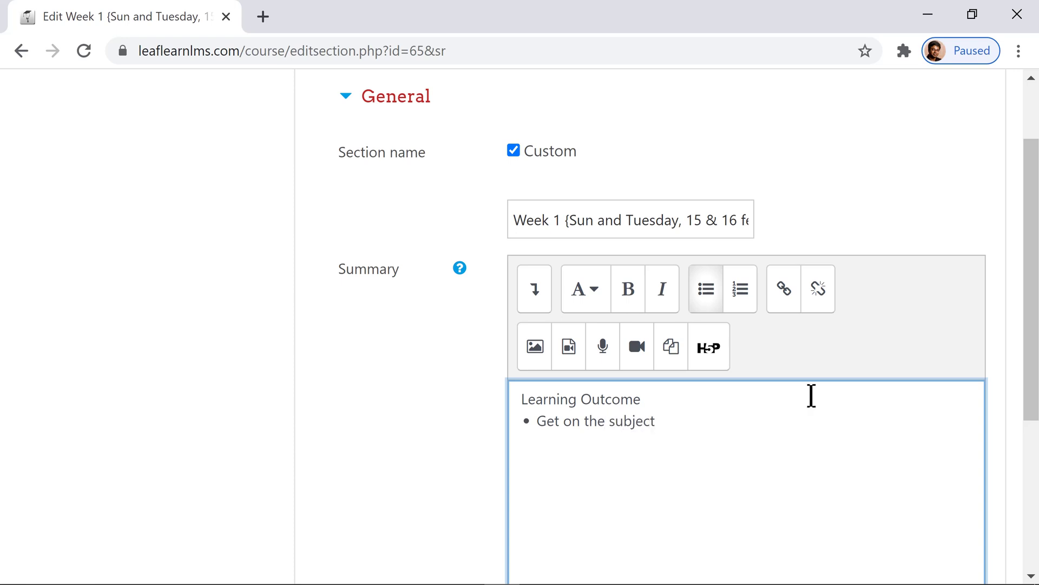
pyautogui.scroll(-5, 951, 343)
pyautogui.click(554, 533)
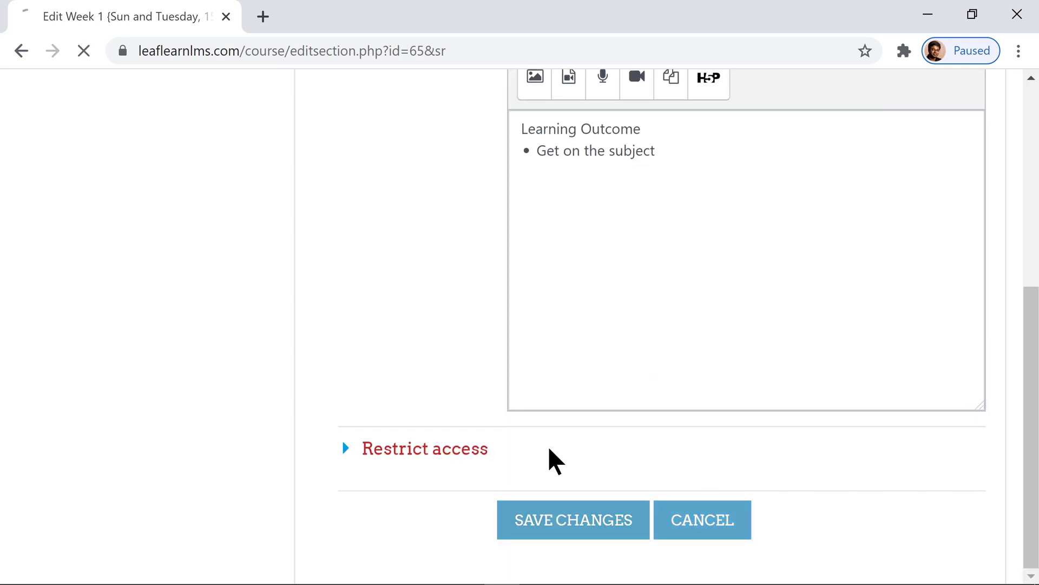
# Return to the dashboard and open the Big Data Analytics course from the recently accessed courses
pyautogui.scroll(7, 667, 394)
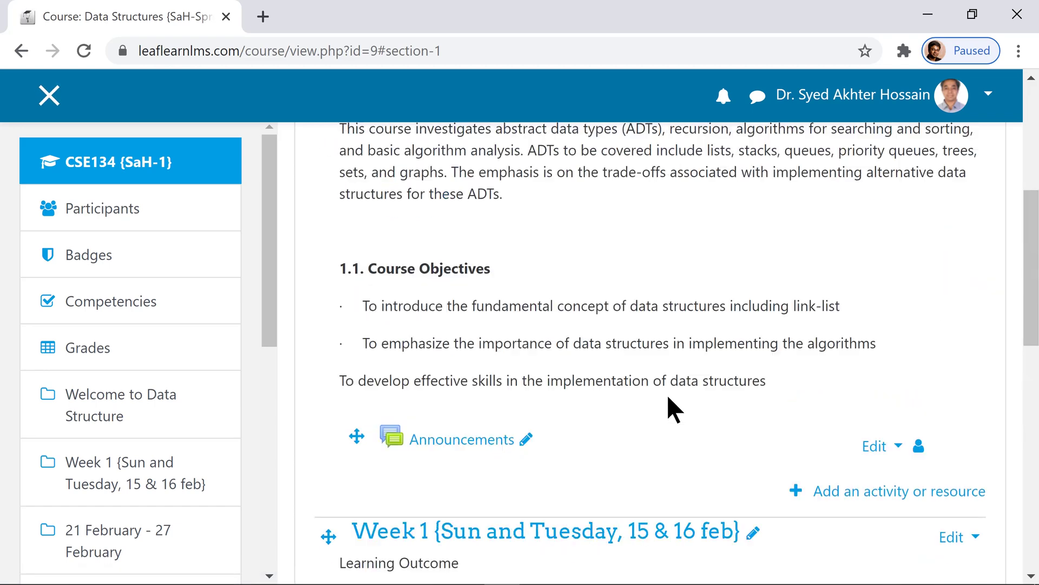
pyautogui.scroll(-4, 637, 417)
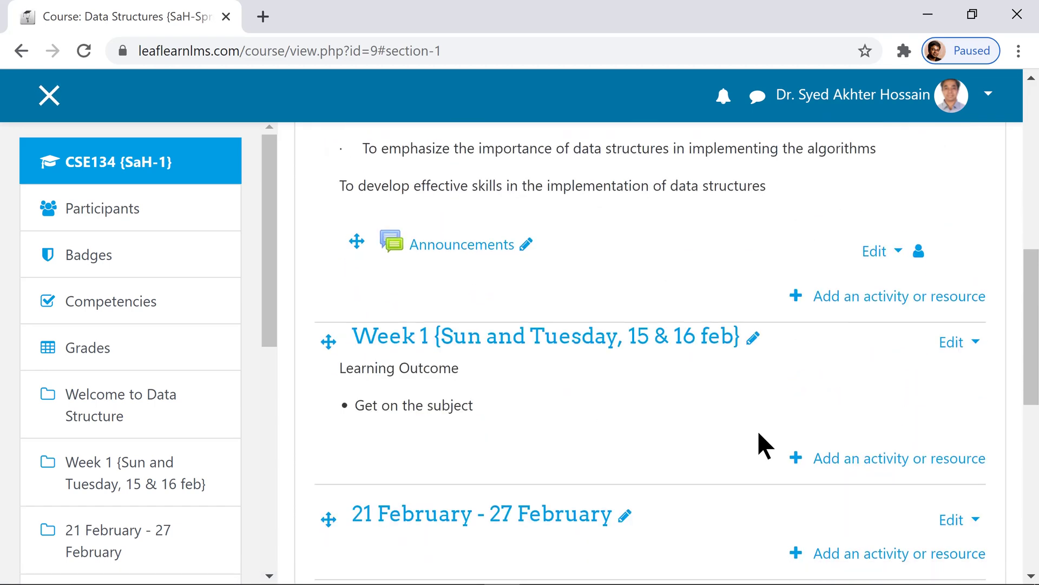
pyautogui.scroll(9, 695, 415)
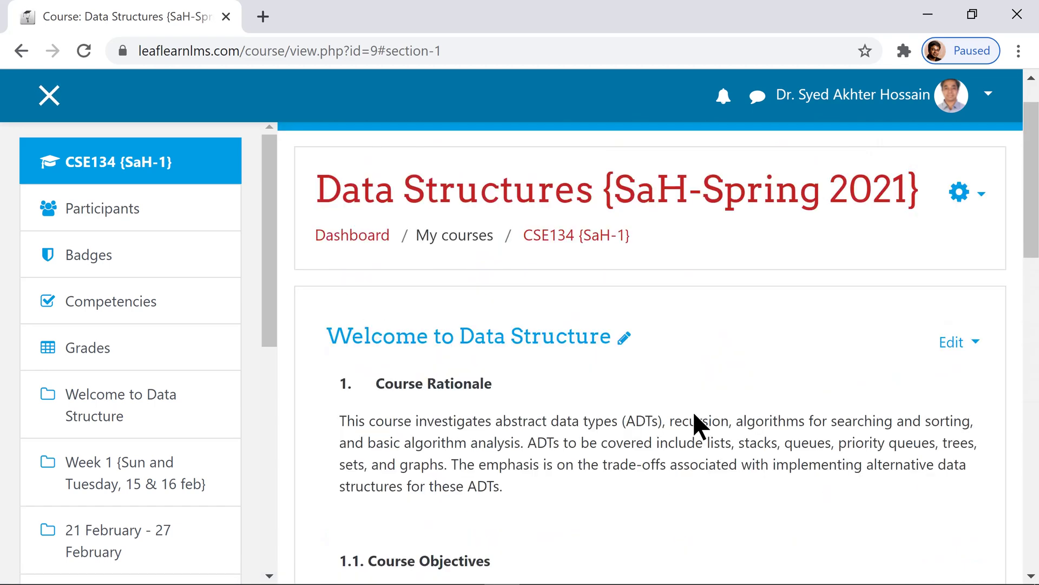
pyautogui.scroll(-2, 693, 410)
pyautogui.scroll(3, 693, 411)
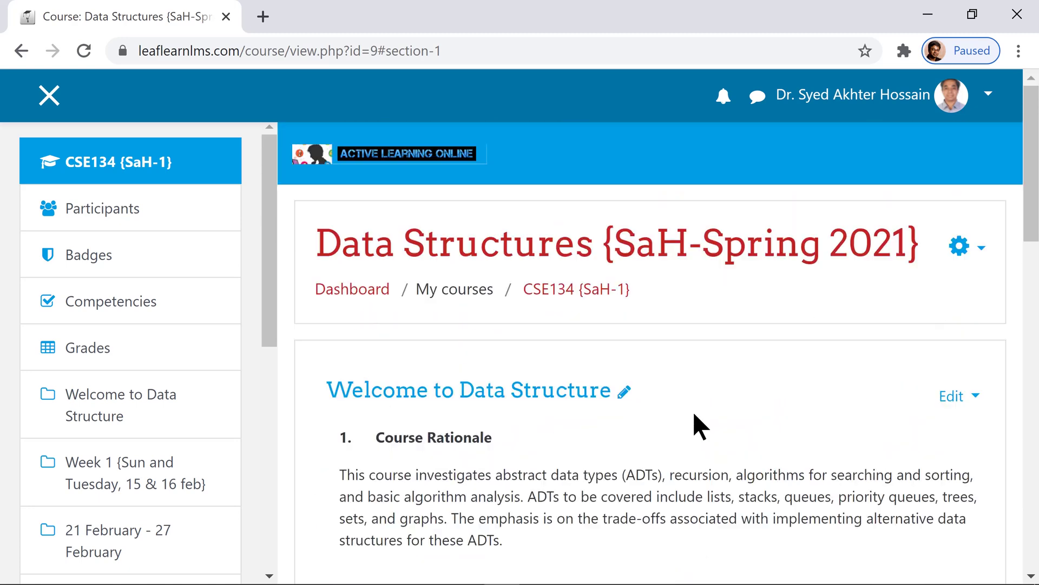
pyautogui.click(353, 289)
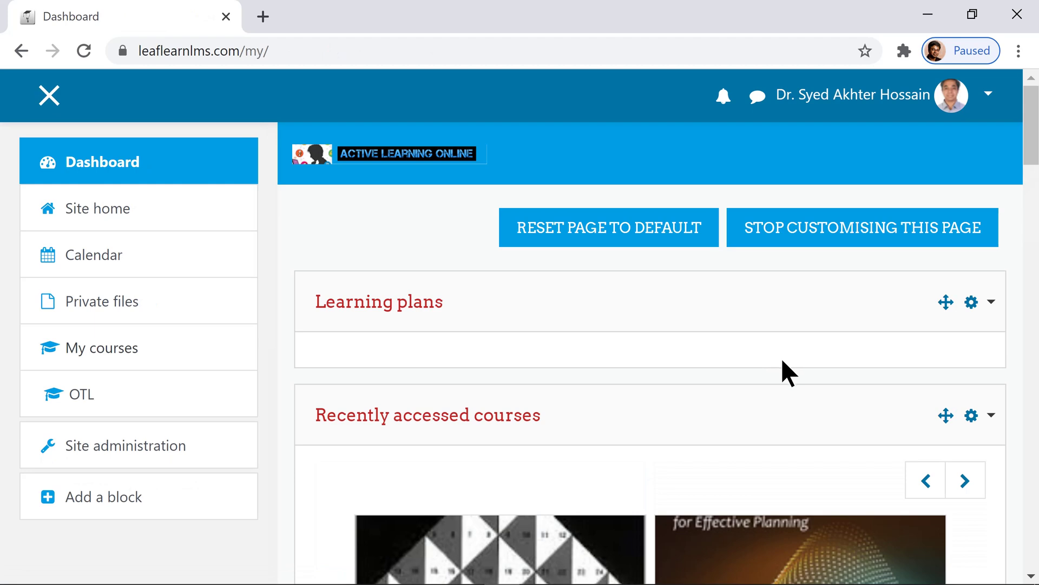
pyautogui.scroll(-3, 782, 360)
pyautogui.scroll(-3, 782, 358)
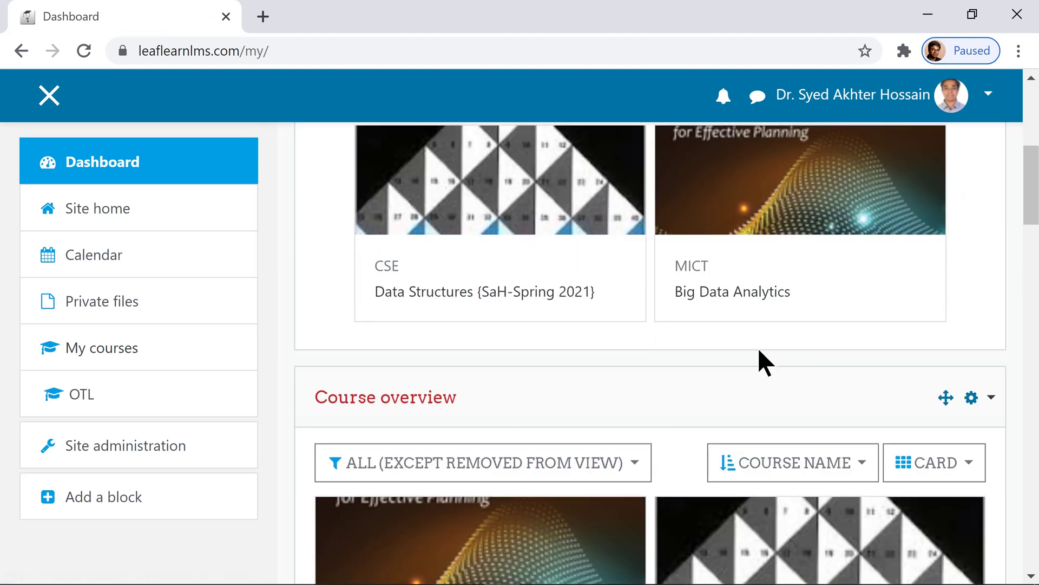
pyautogui.click(749, 295)
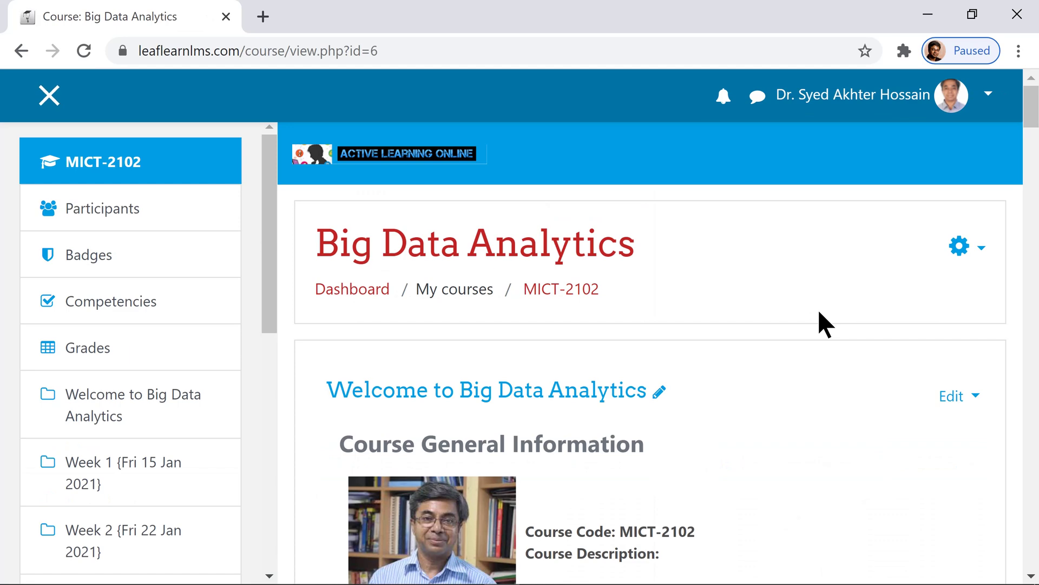
# Examine the Big Data Analytics welcome section, including its general information, objectives, reference books, software tools, and course activity and resource links
pyautogui.scroll(-2, 765, 427)
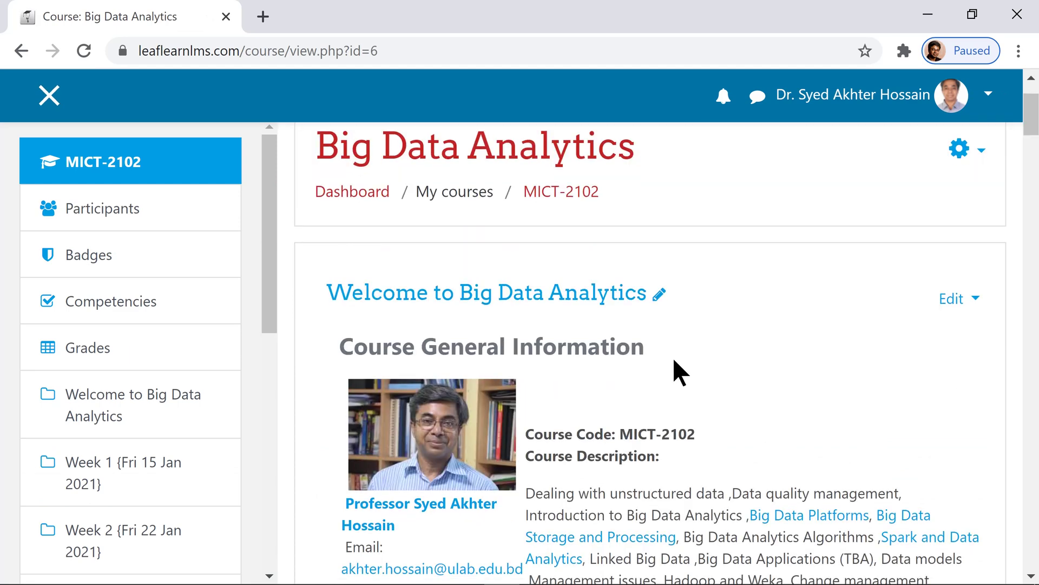
pyautogui.scroll(-4, 677, 361)
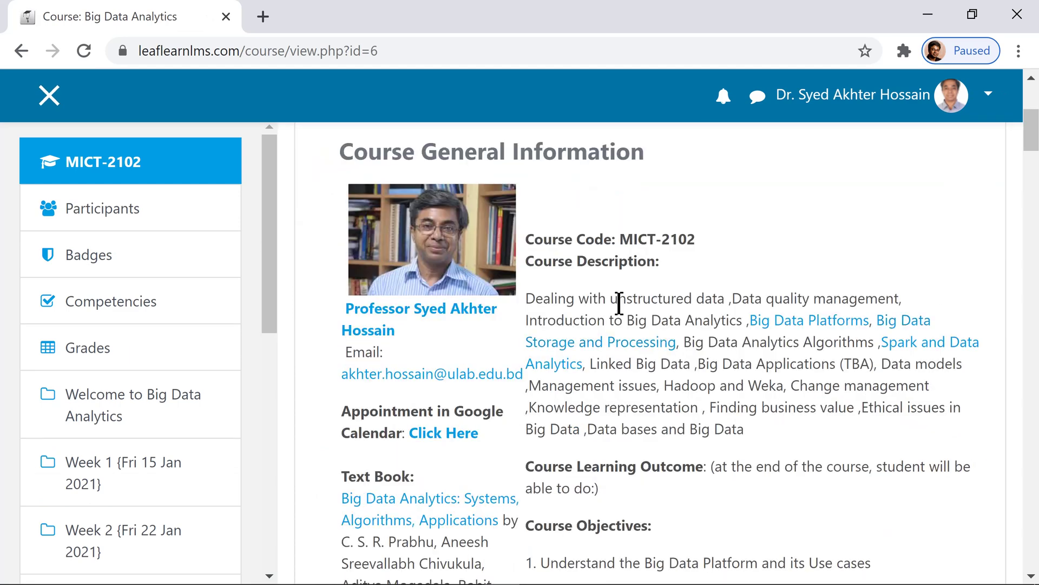
pyautogui.scroll(-2, 720, 374)
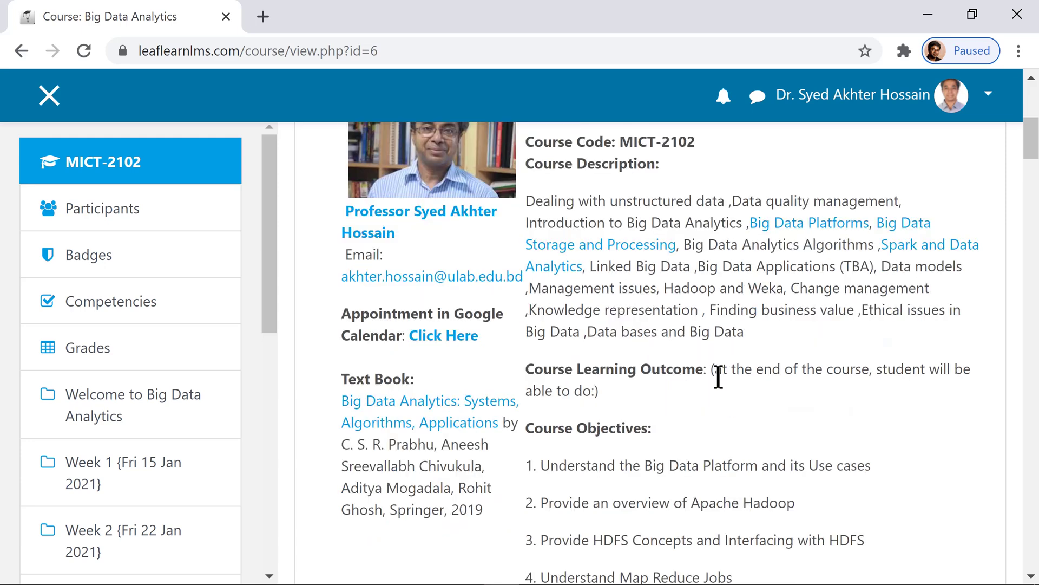
pyautogui.scroll(-2, 718, 376)
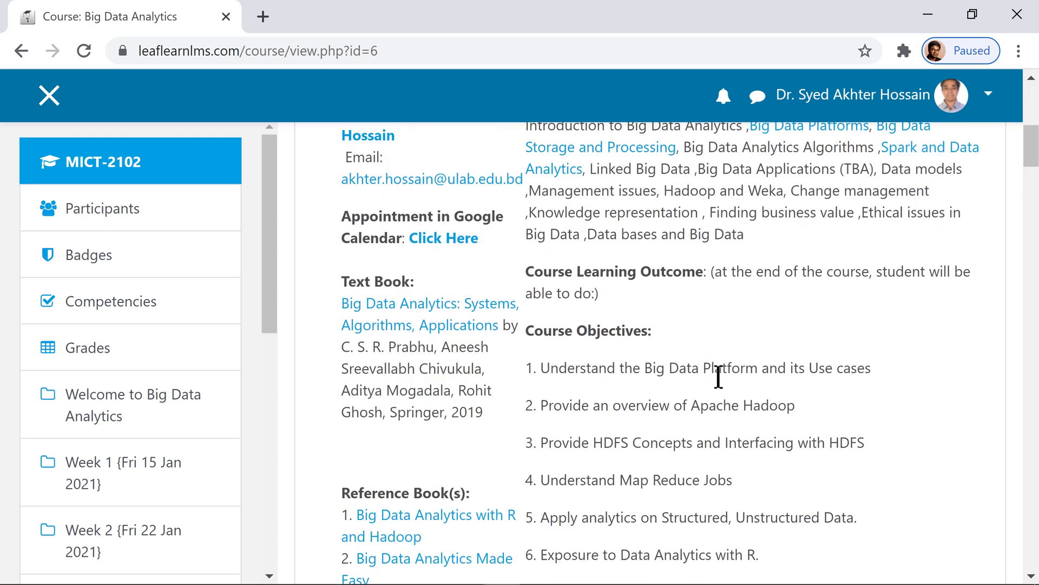
pyautogui.scroll(8, 719, 377)
pyautogui.scroll(-8, 745, 374)
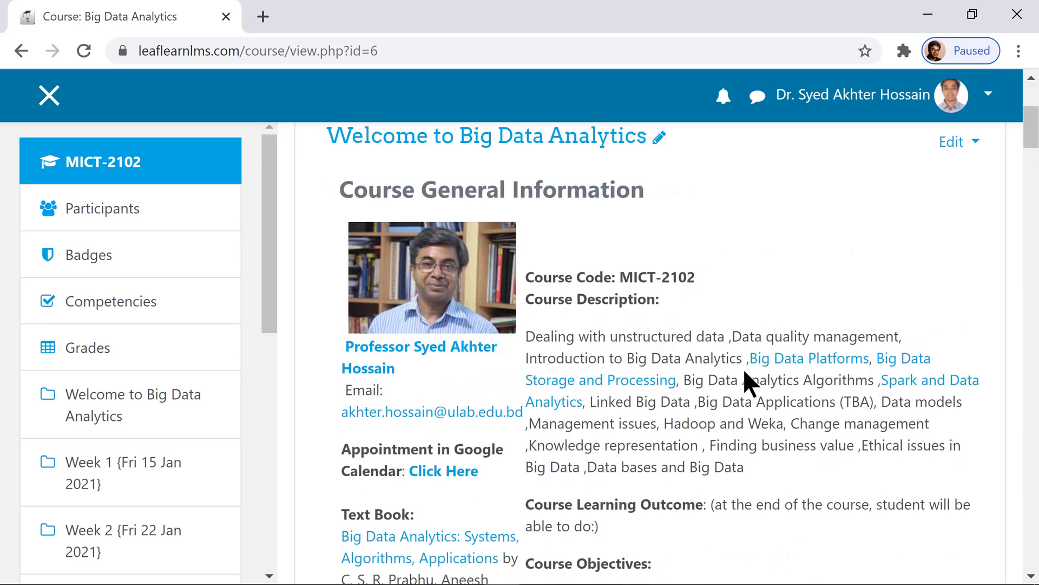
pyautogui.scroll(-4, 743, 369)
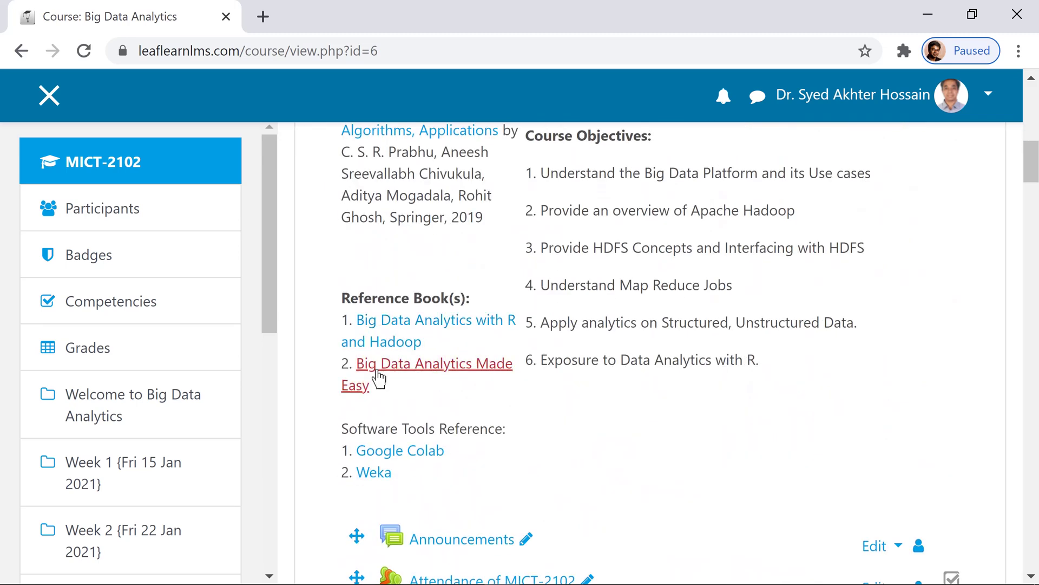
pyautogui.scroll(-2, 561, 403)
pyautogui.scroll(-2, 581, 411)
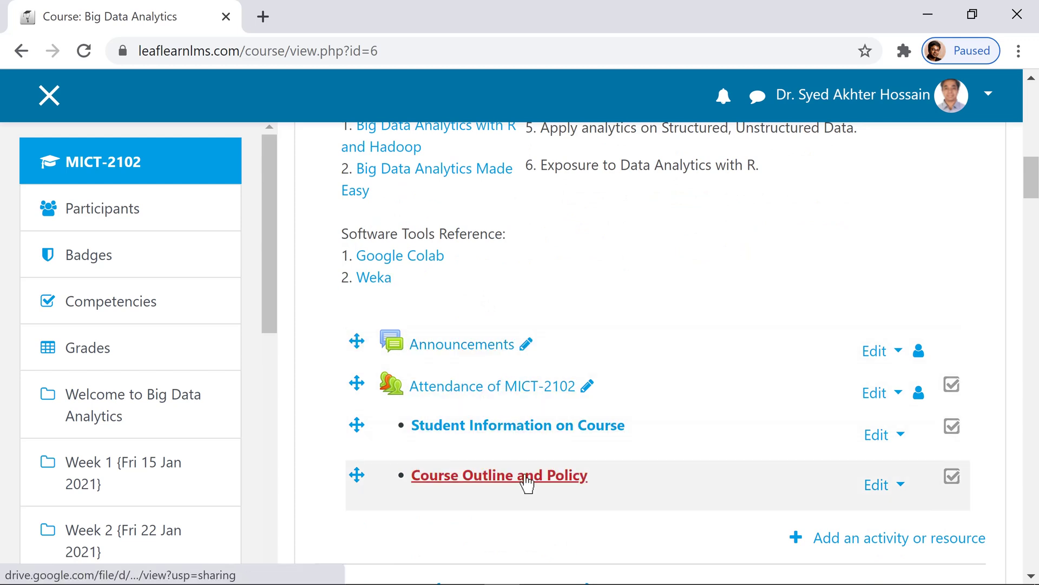
pyautogui.scroll(-3, 601, 424)
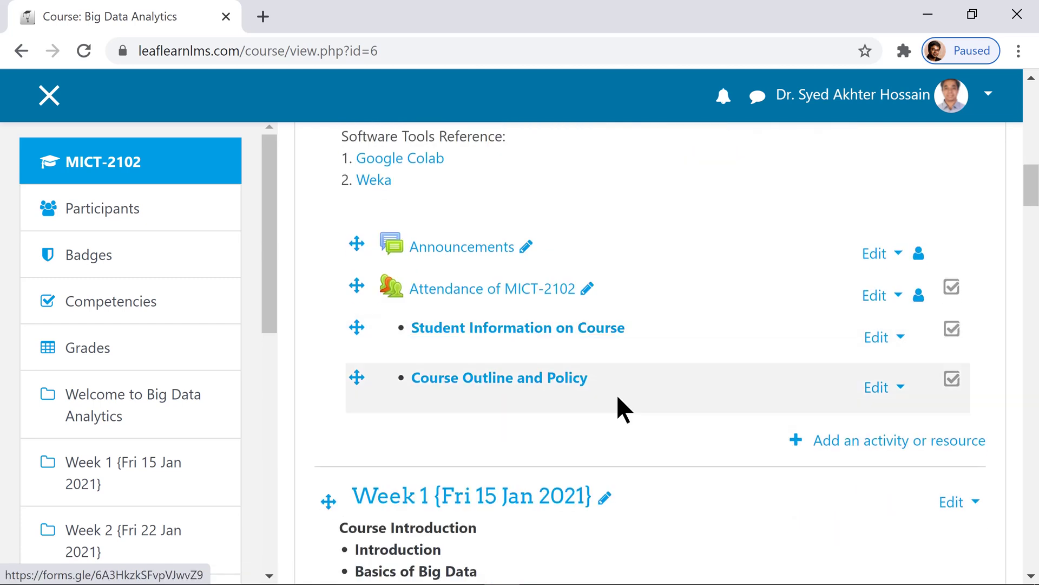
# Review the Week 1 section of Big Data Analytics with its discussion slide, embedded video, Google Meet discussions and weekly learning feedback
pyautogui.scroll(-3, 621, 395)
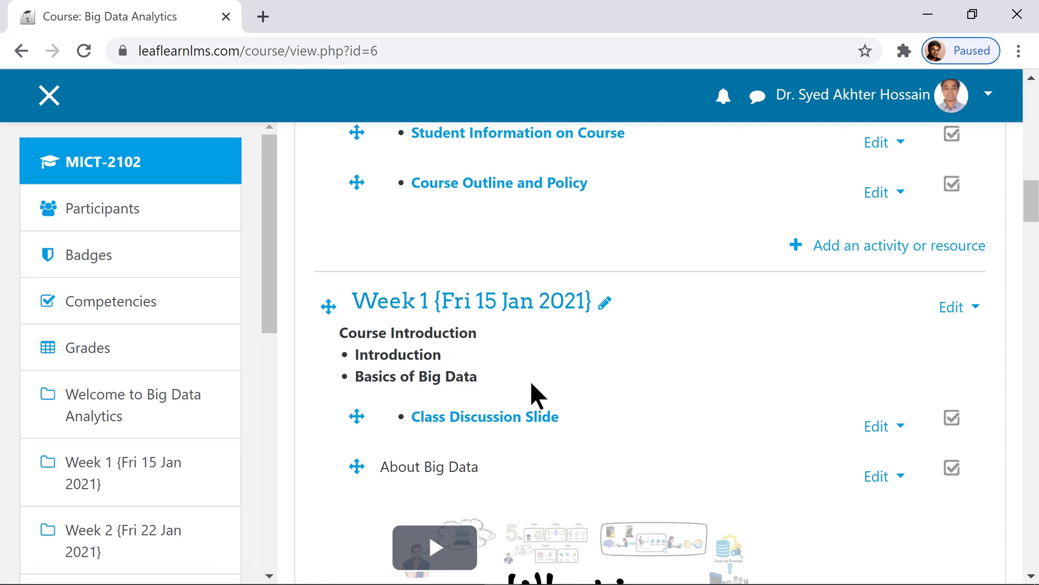
pyautogui.scroll(-3, 569, 444)
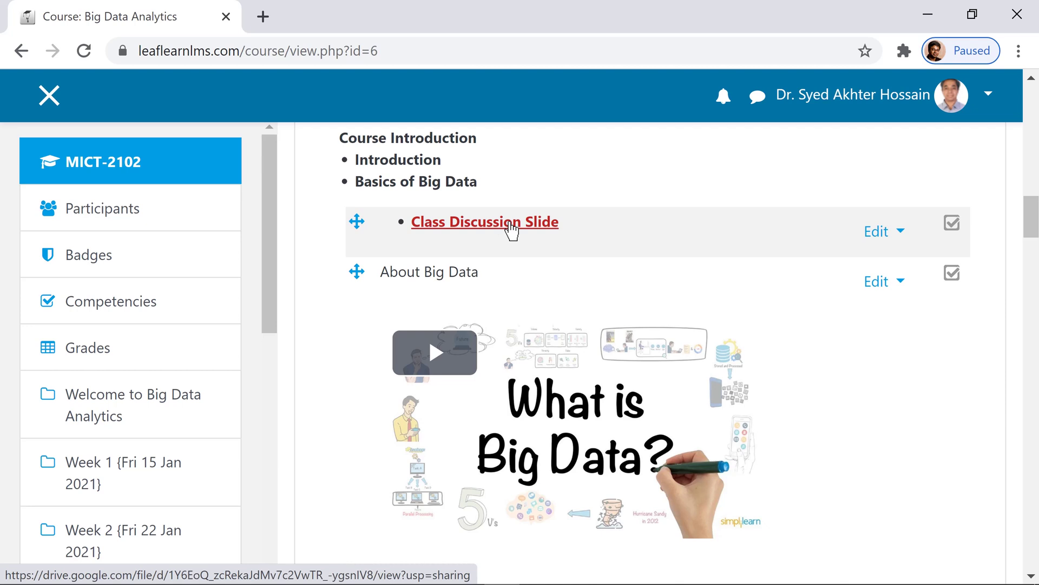
pyautogui.scroll(-2, 580, 232)
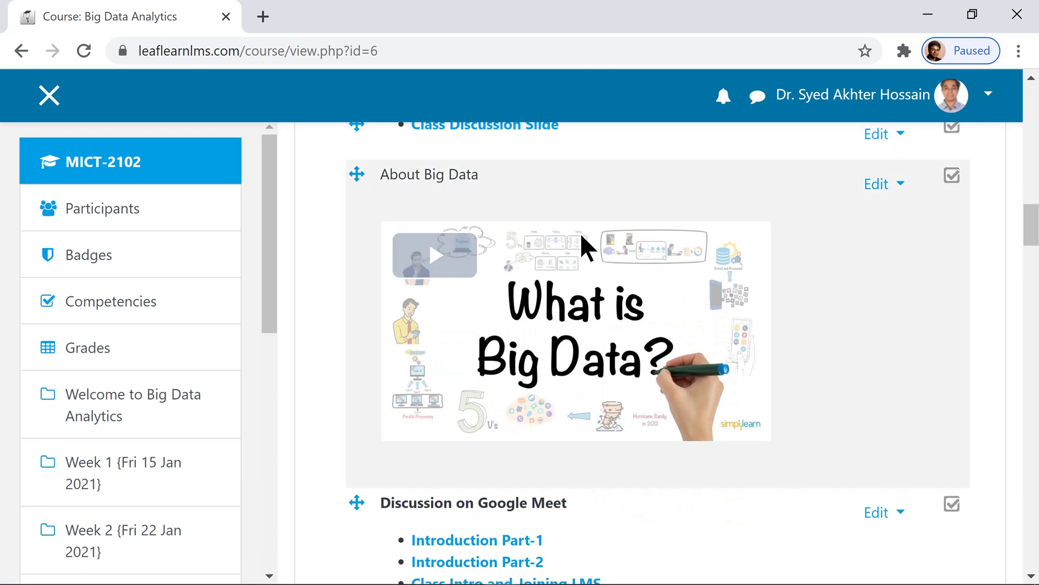
pyautogui.scroll(2, 580, 232)
pyautogui.scroll(-5, 582, 279)
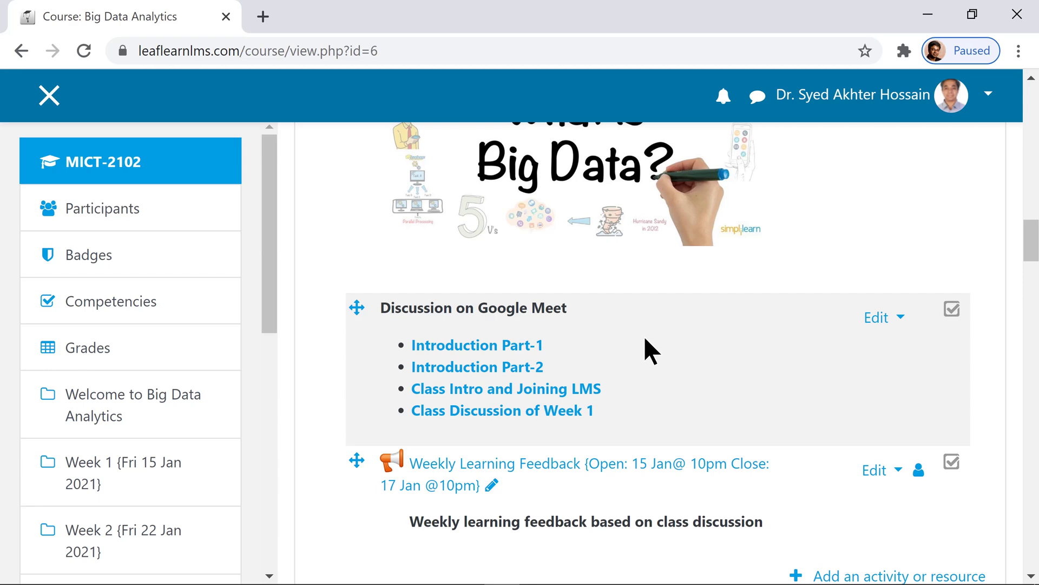
pyautogui.scroll(12, 645, 340)
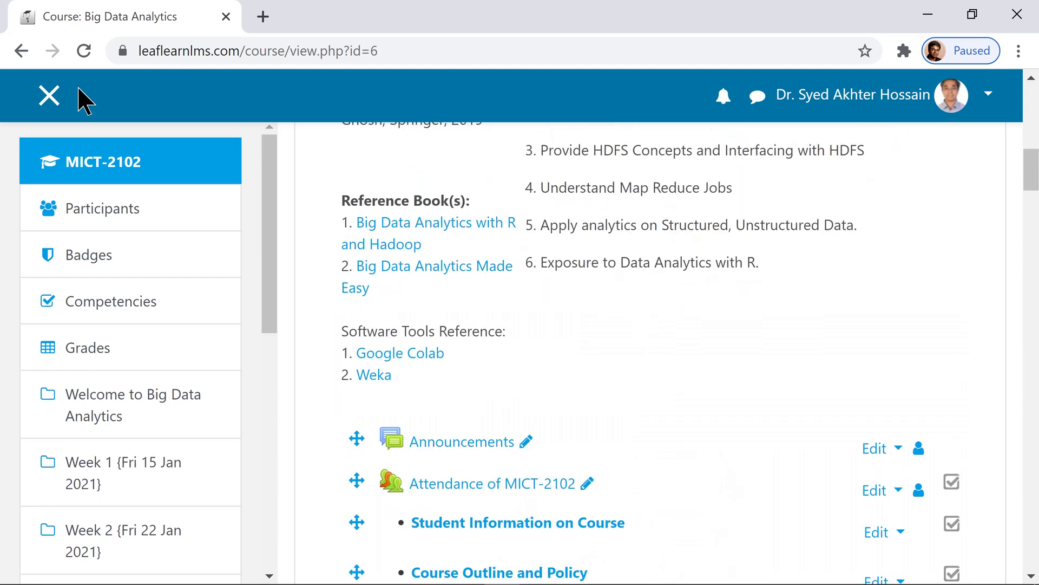
# Go back to the dashboard and open the Data Structures {SaH-Spring 2021} course
pyautogui.click(23, 50)
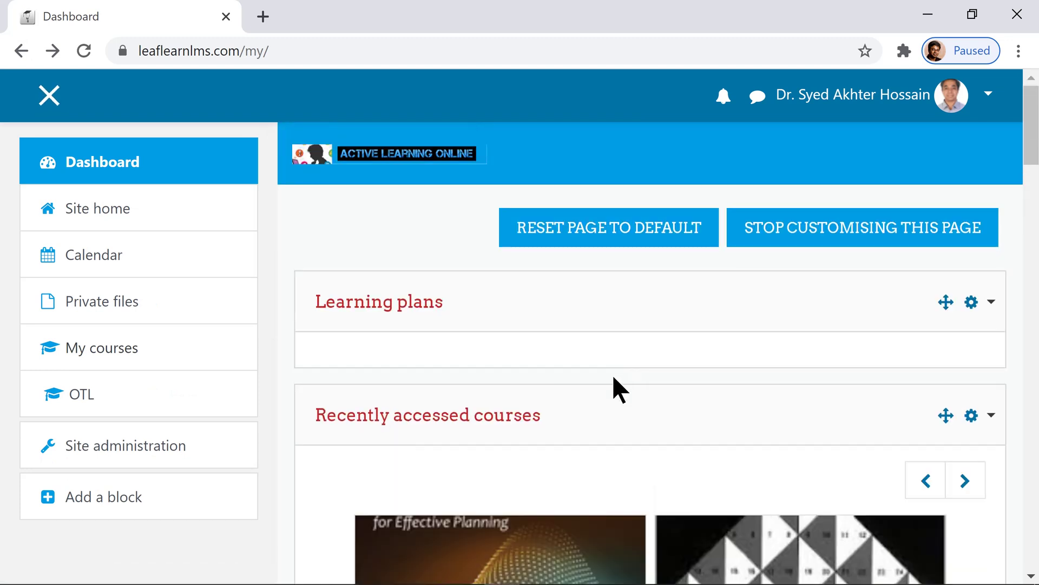
pyautogui.scroll(-5, 612, 375)
pyautogui.click(773, 389)
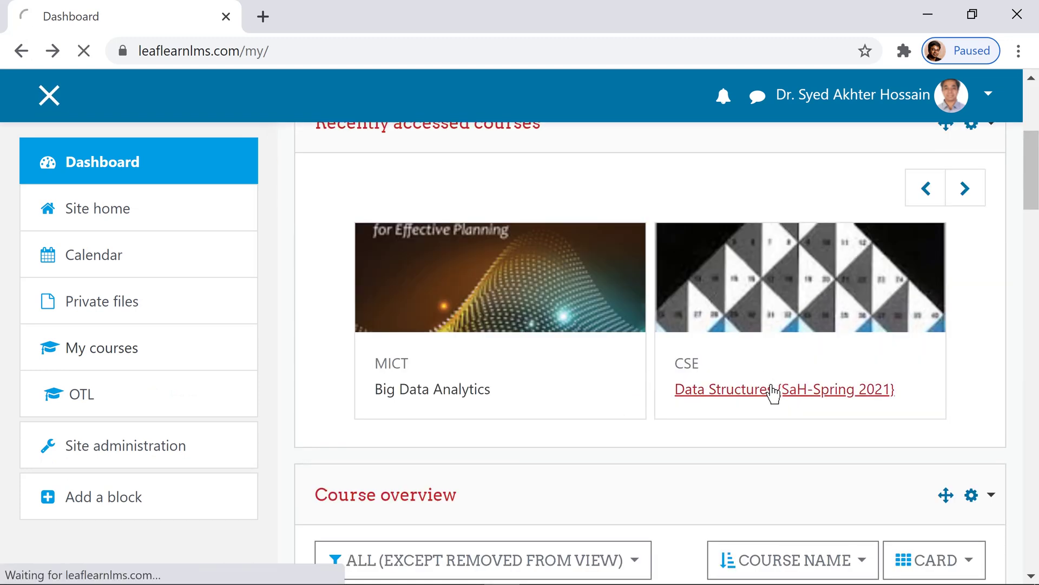